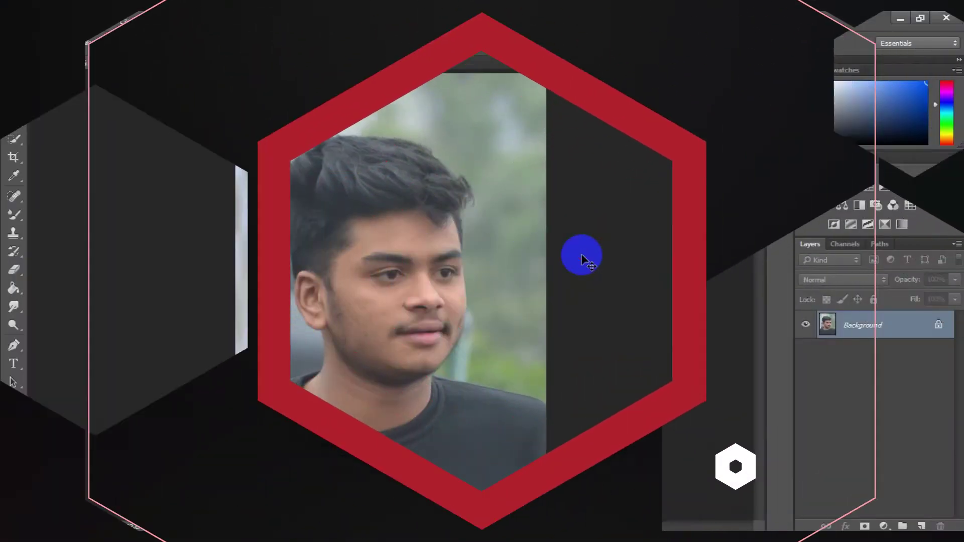
Launch the Filter > Noise > GREYCstoration filter on the portrait
scroll(581, 259, up, 3)
scroll(581, 260, down, 2)
scroll(581, 260, down, 1)
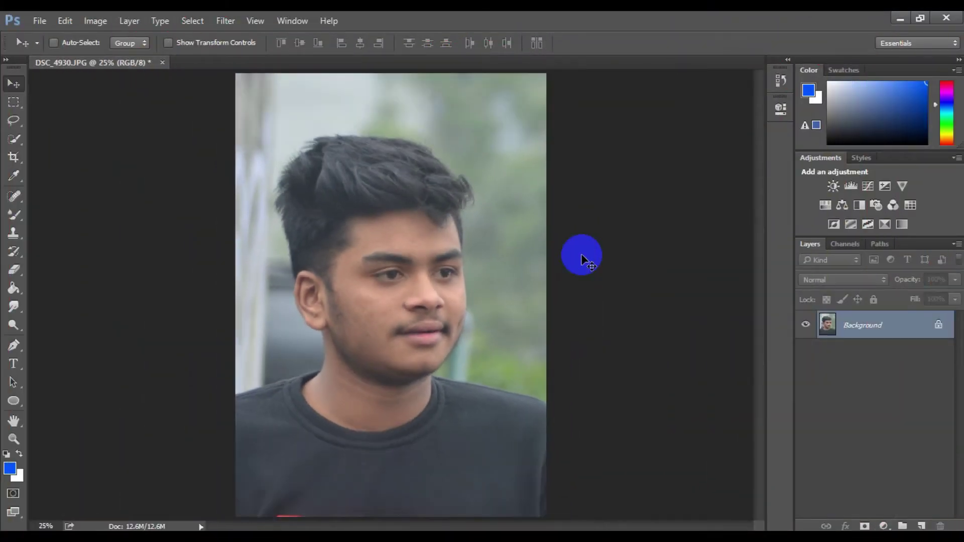
scroll(581, 259, up, 2)
scroll(580, 260, up, 1)
scroll(581, 259, down, 2)
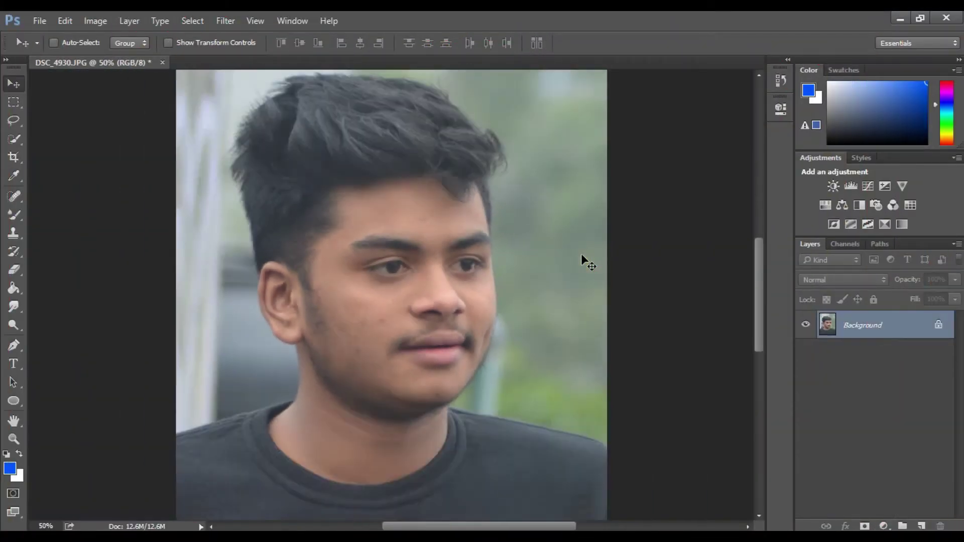
scroll(581, 260, down, 1)
scroll(581, 258, down, 1)
scroll(581, 258, up, 1)
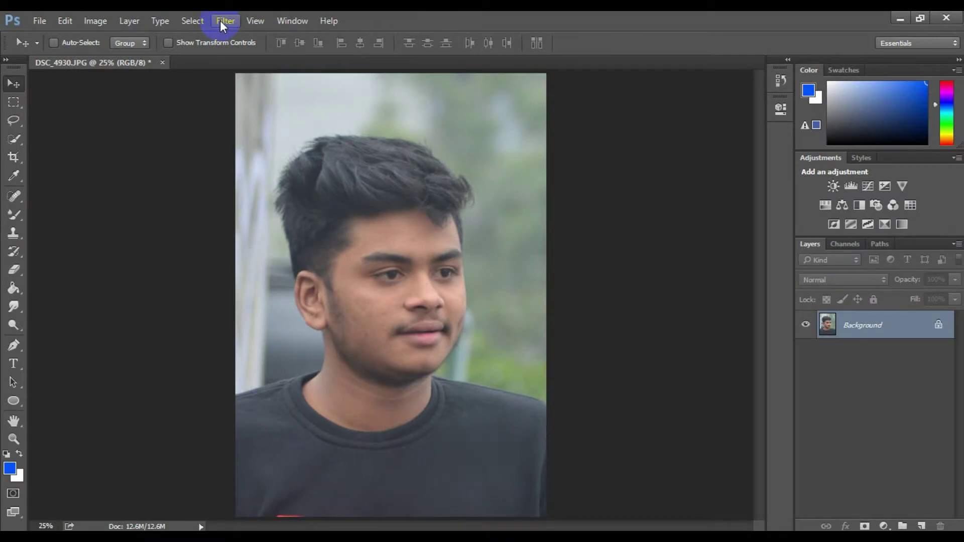
click(221, 23)
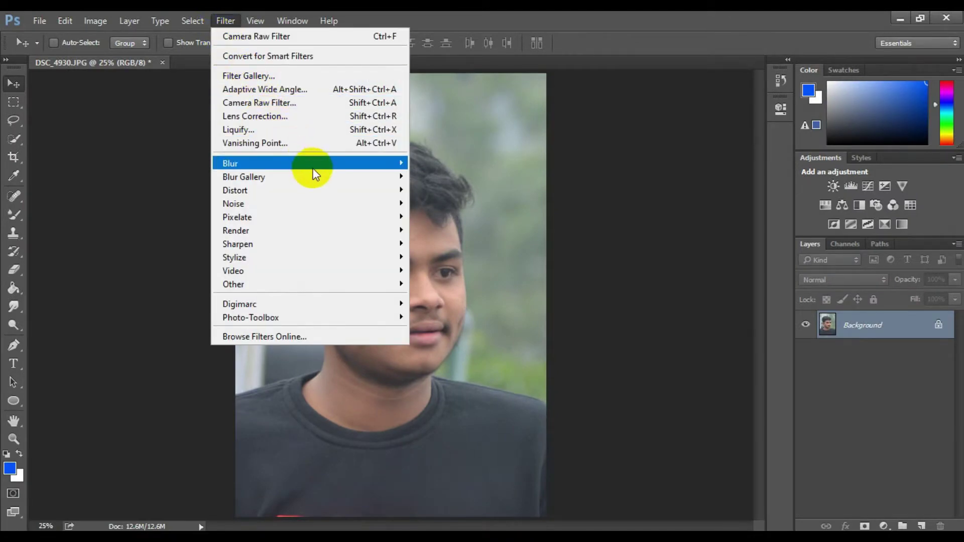
mouse_move(234, 203)
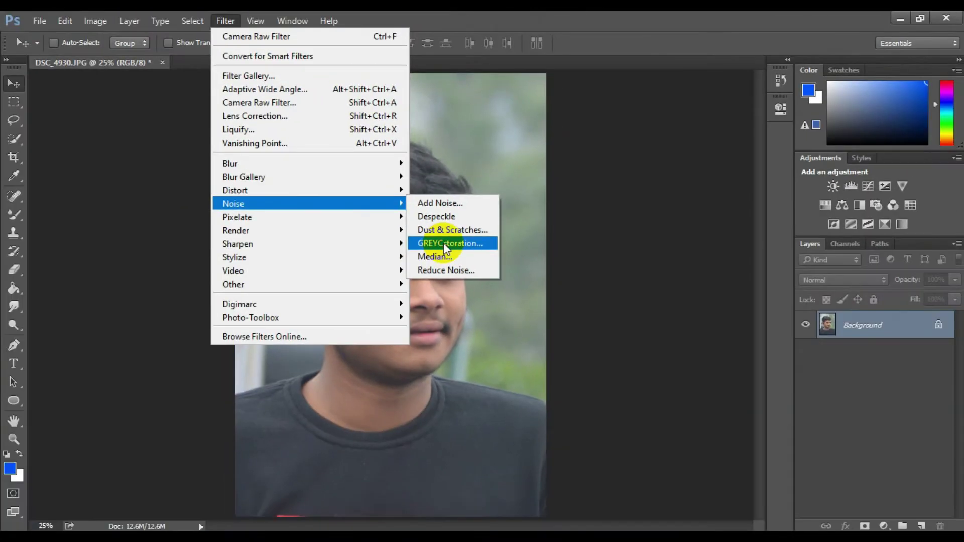
click(444, 244)
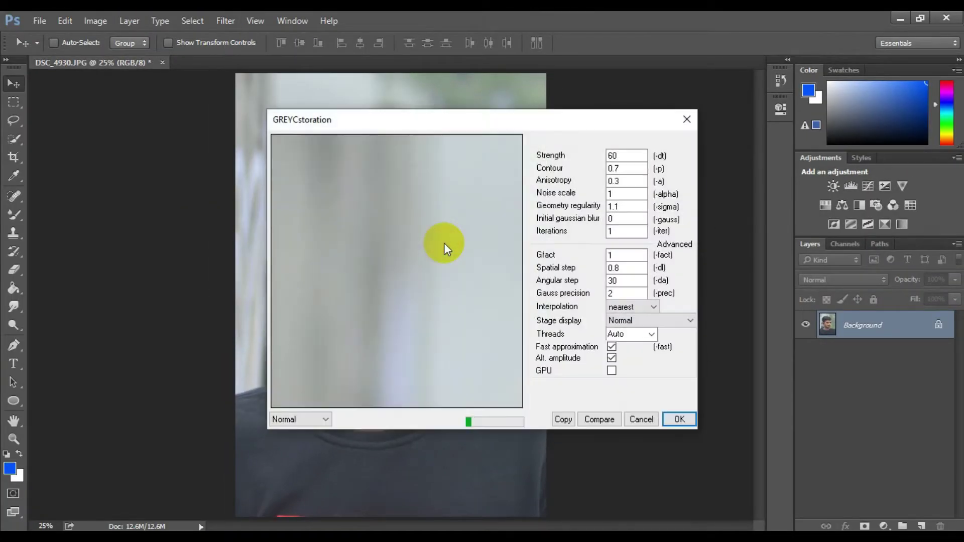
Pan the filter preview onto the eye and apply GREYCstoration with default settings
drag(452, 316, 365, 198)
mouse_move(441, 312)
mouse_down()
mouse_move(418, 342)
mouse_move(389, 269)
mouse_move(409, 299)
mouse_move(426, 294)
mouse_up()
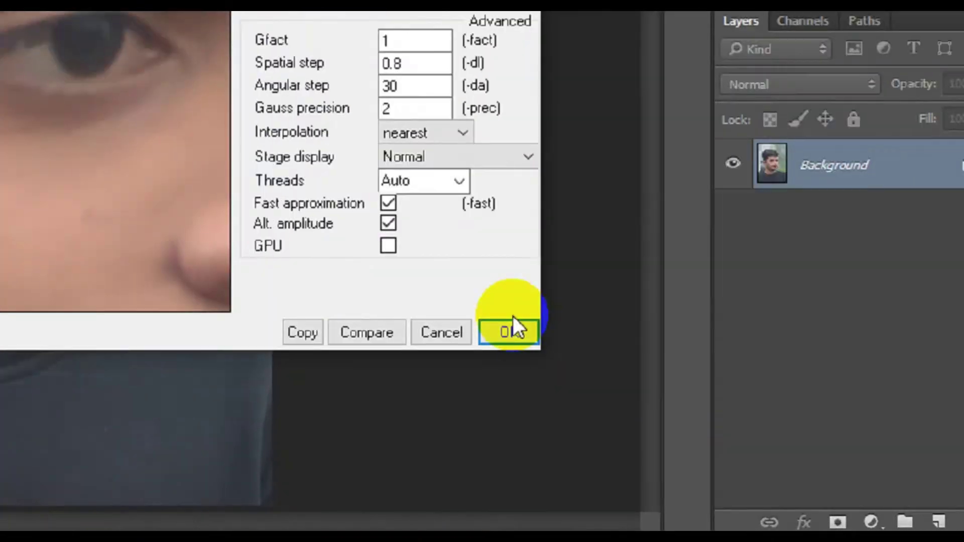
click(677, 420)
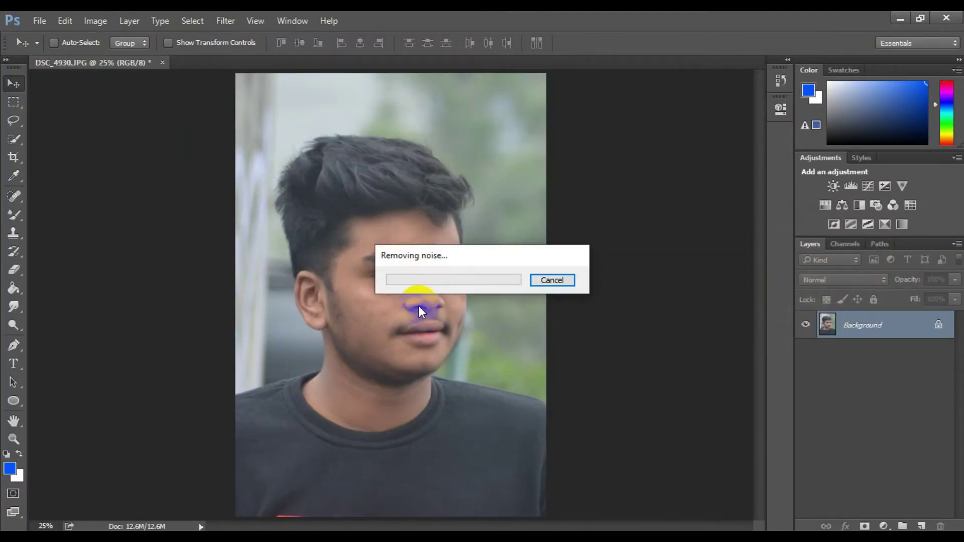
Convert the locked Background layer into an editable Layer 0 via the New Layer dialog
double_click(906, 328)
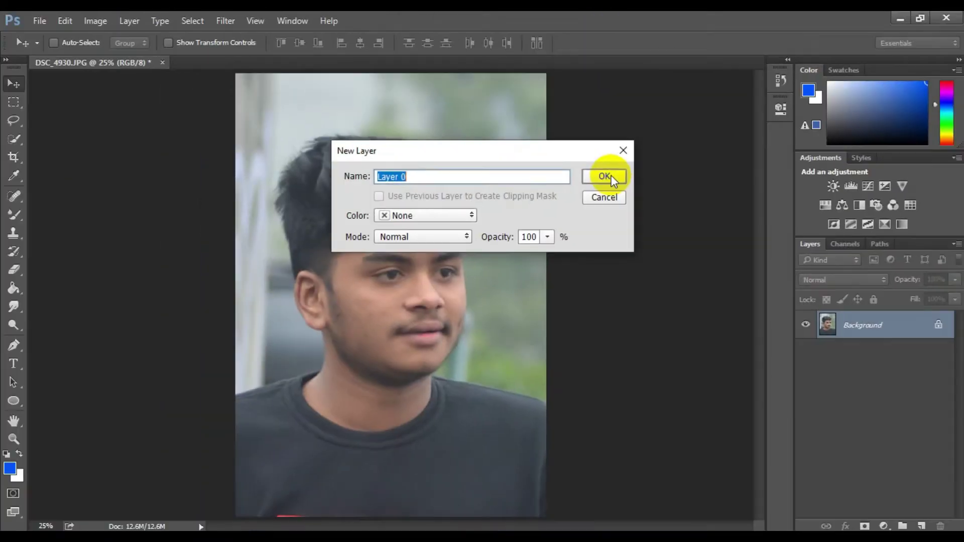
click(611, 176)
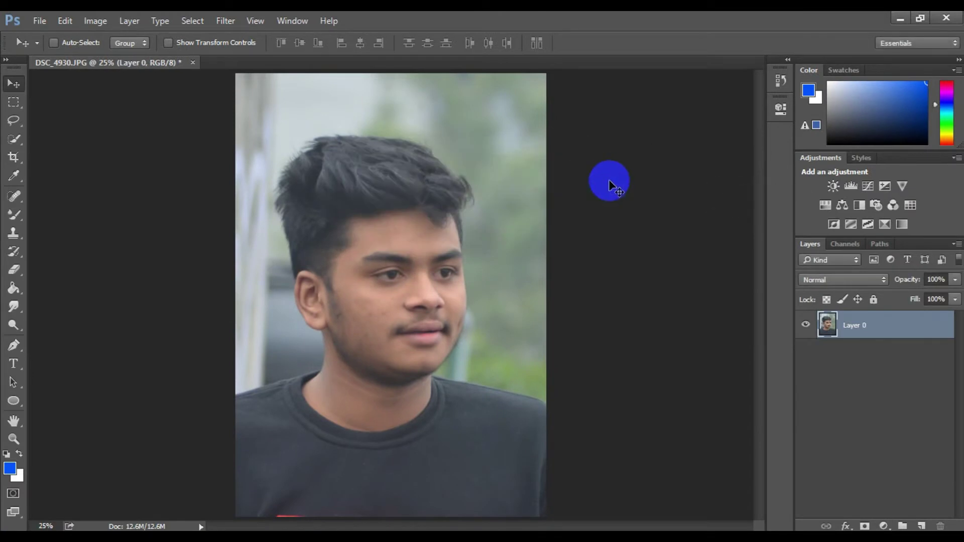
scroll(495, 267, up, 2)
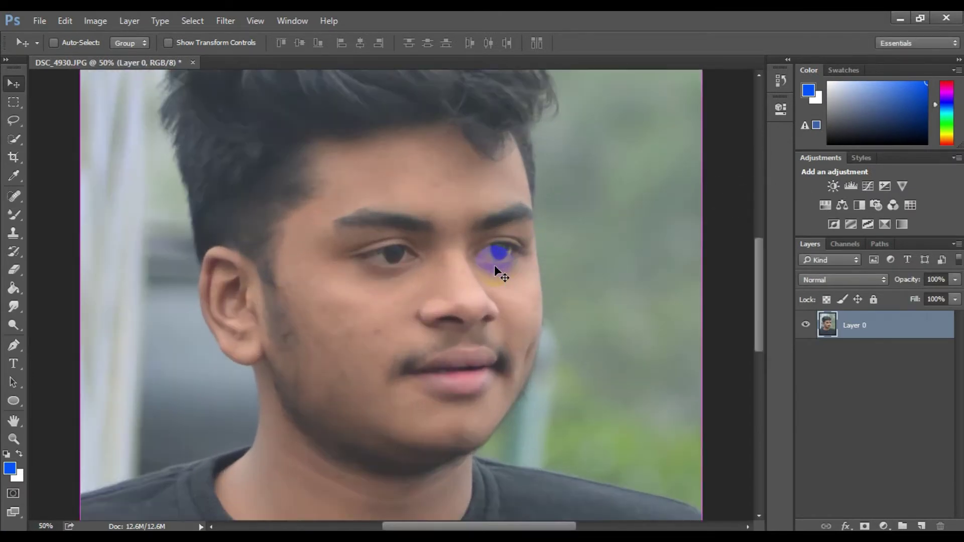
scroll(495, 266, down, 2)
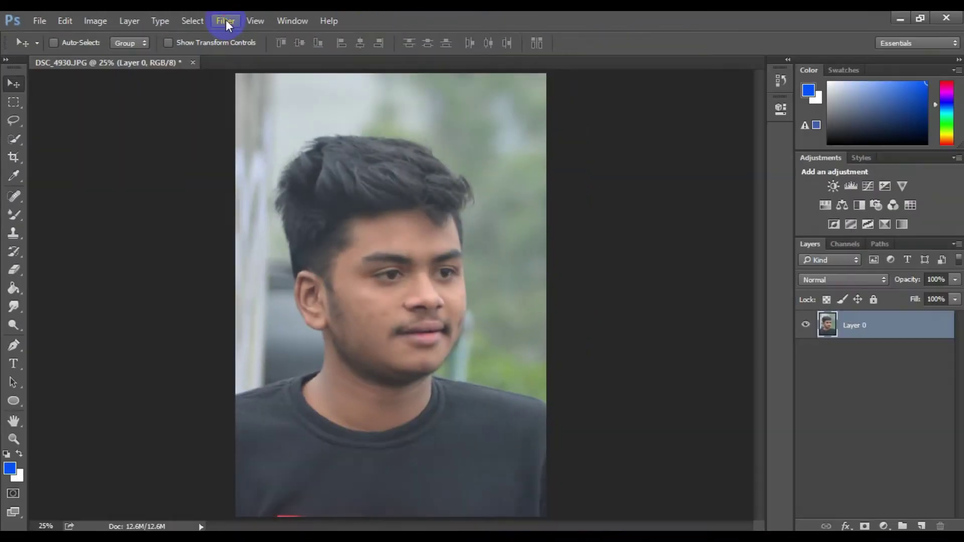
In Camera Raw Basic, set Exposure -0.30, Highlights -100, Shadows +100, Whites +17, and add Clarity
click(225, 22)
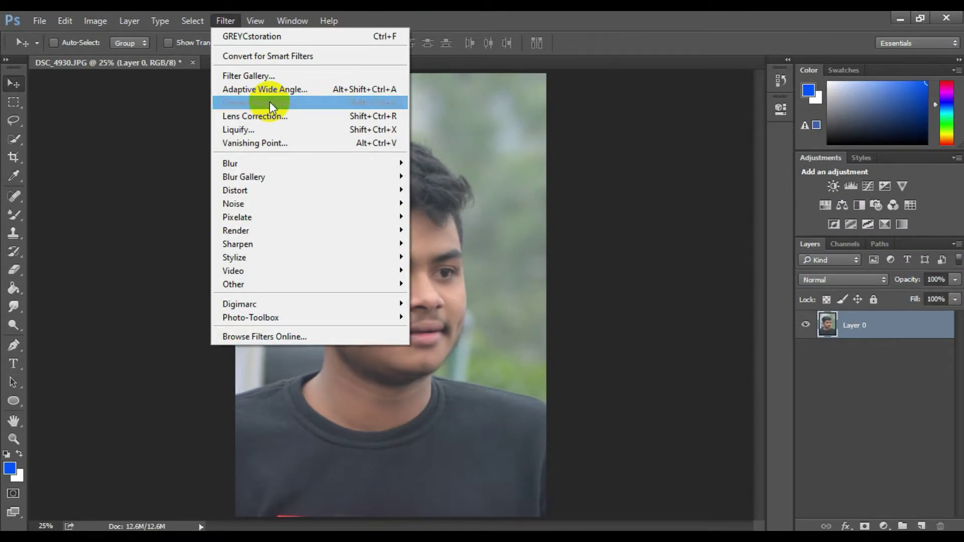
click(269, 101)
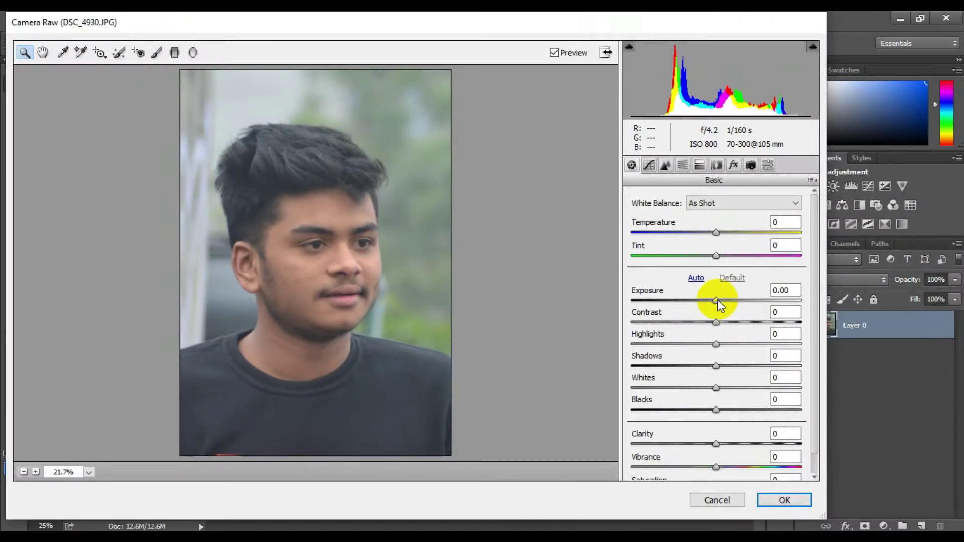
drag(716, 300, 711, 300)
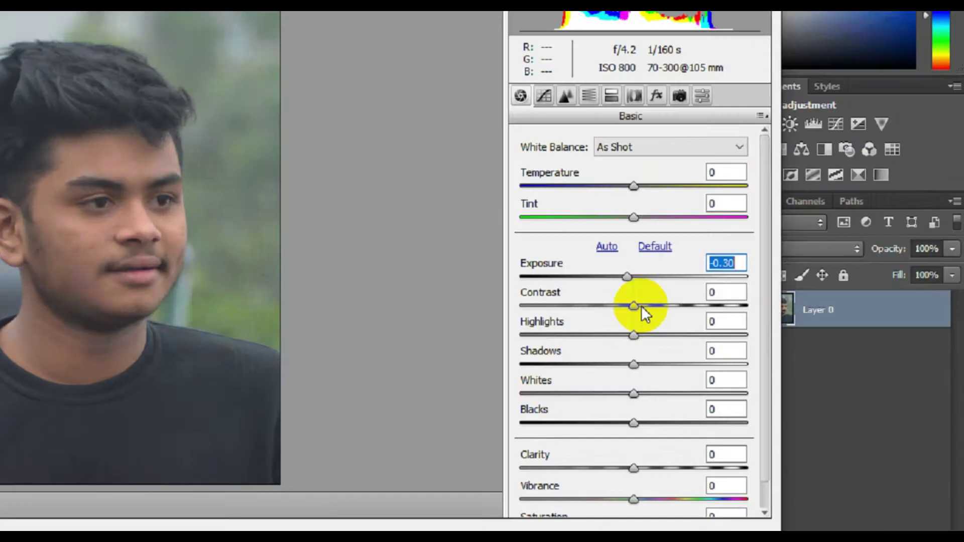
mouse_move(717, 322)
mouse_down()
mouse_move(708, 344)
mouse_move(576, 345)
mouse_up()
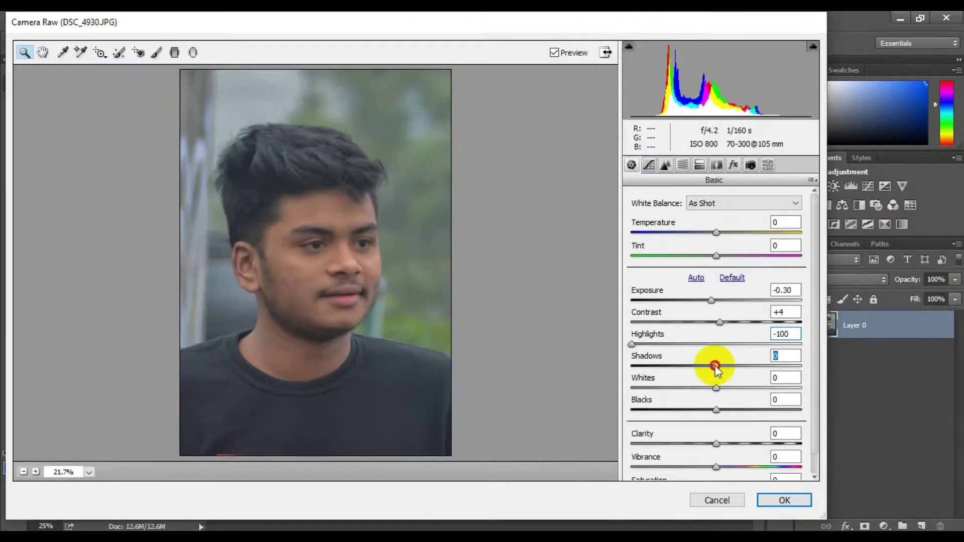
drag(716, 366, 803, 365)
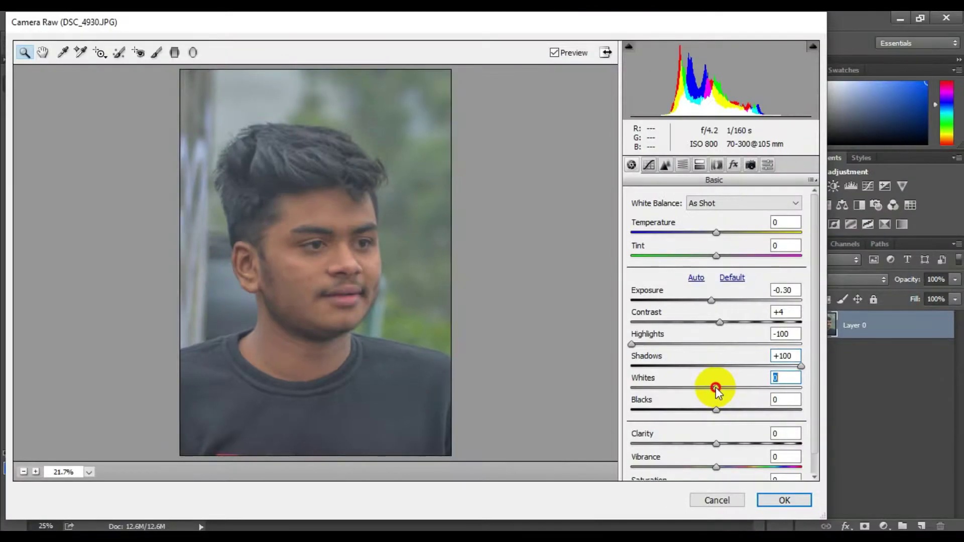
mouse_move(717, 388)
mouse_down()
mouse_move(730, 387)
mouse_move(684, 411)
mouse_up()
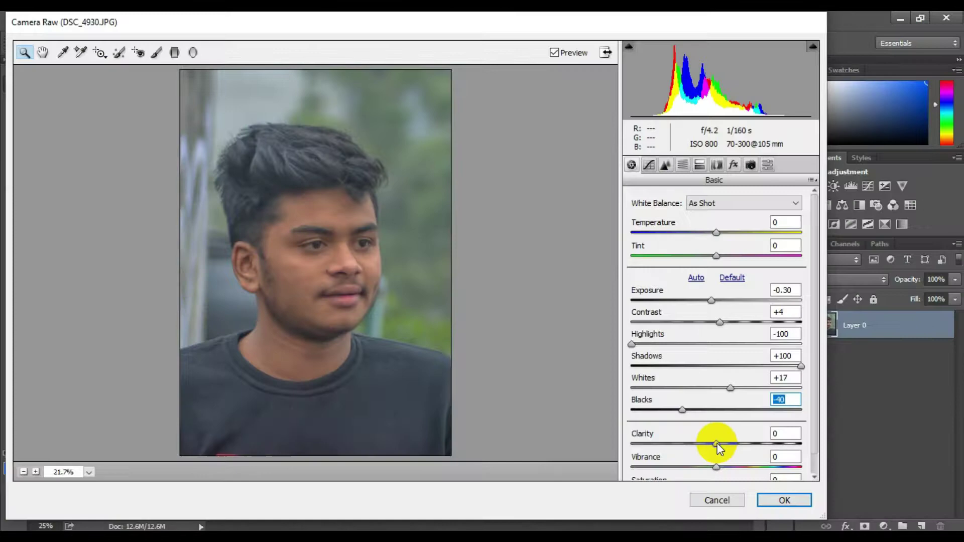
drag(717, 444, 762, 445)
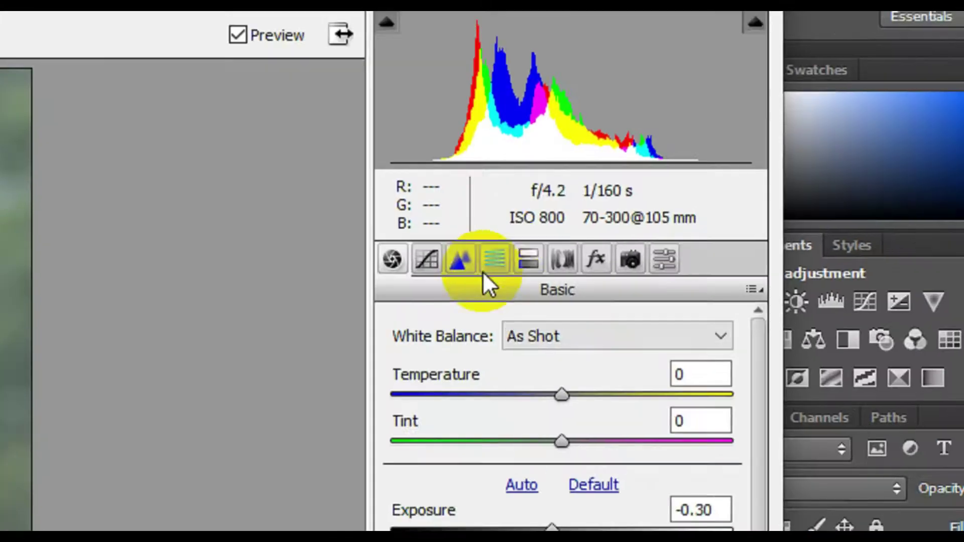
In HSL, set Oranges luminance +7 and saturation -9, fully desaturate Yellows, Greens, Aquas, reduce Blues
click(682, 166)
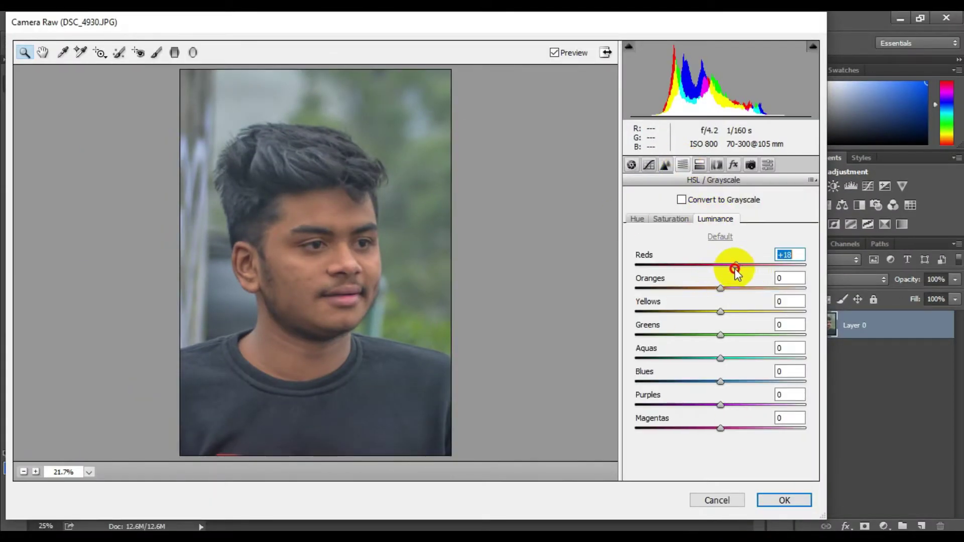
mouse_move(735, 269)
mouse_down()
mouse_move(727, 266)
mouse_move(726, 288)
mouse_up()
click(720, 309)
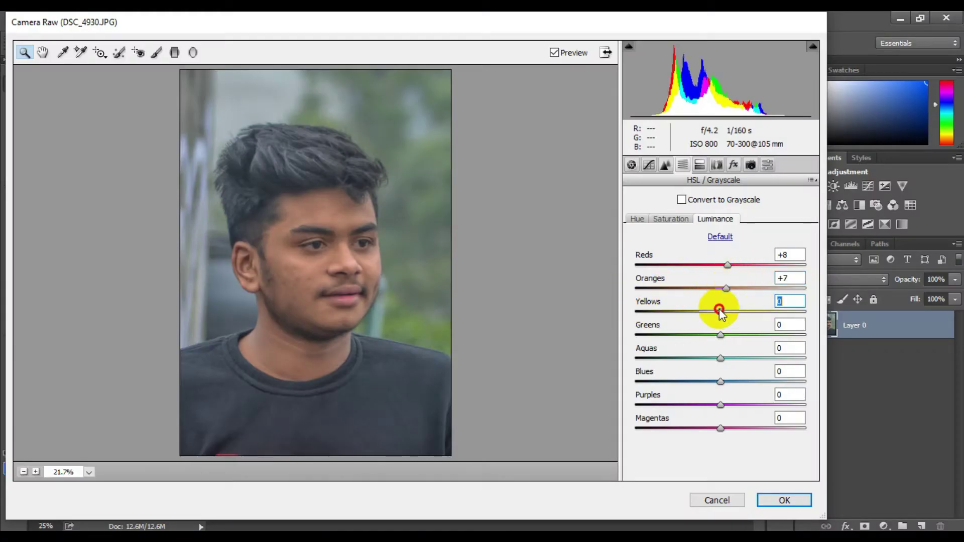
click(676, 221)
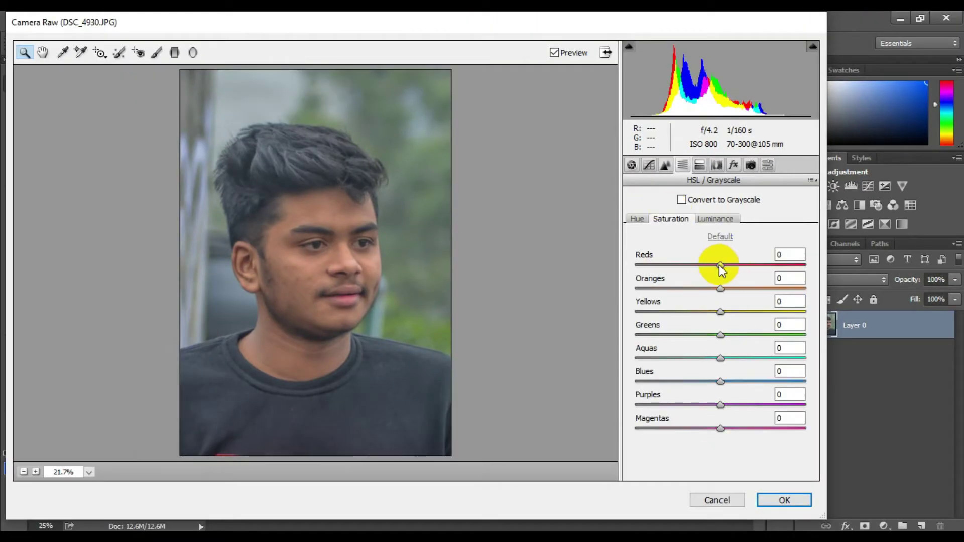
drag(725, 270, 727, 266)
drag(720, 288, 578, 313)
drag(720, 335, 636, 335)
drag(720, 358, 635, 358)
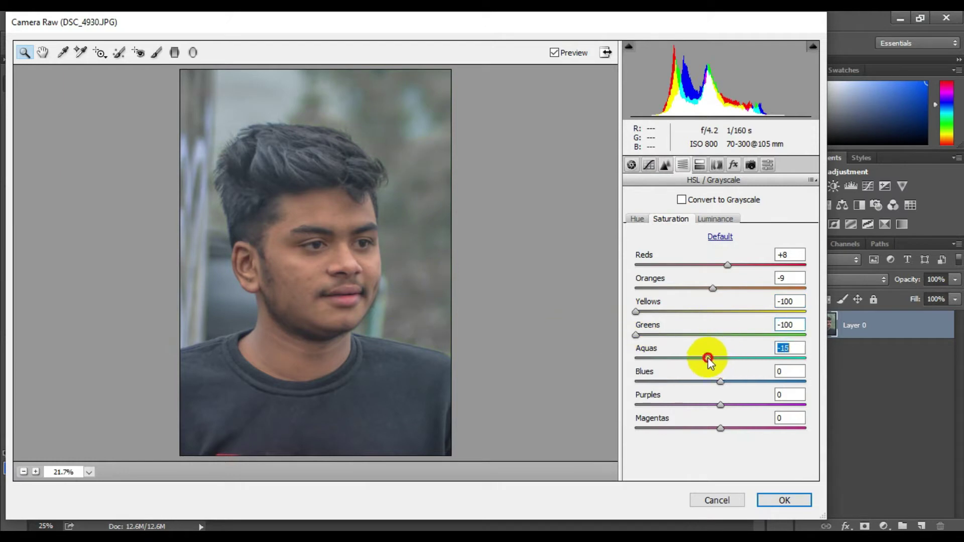
drag(720, 381, 577, 378)
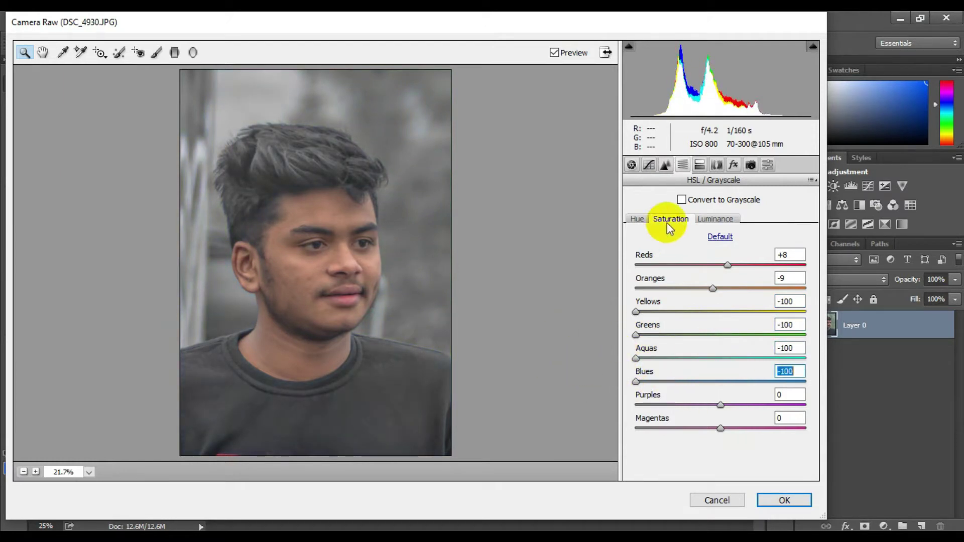
Deepen the Tone Curve shadows, raise its highlights to +4, and apply the Camera Raw edits
click(637, 219)
click(700, 165)
click(649, 165)
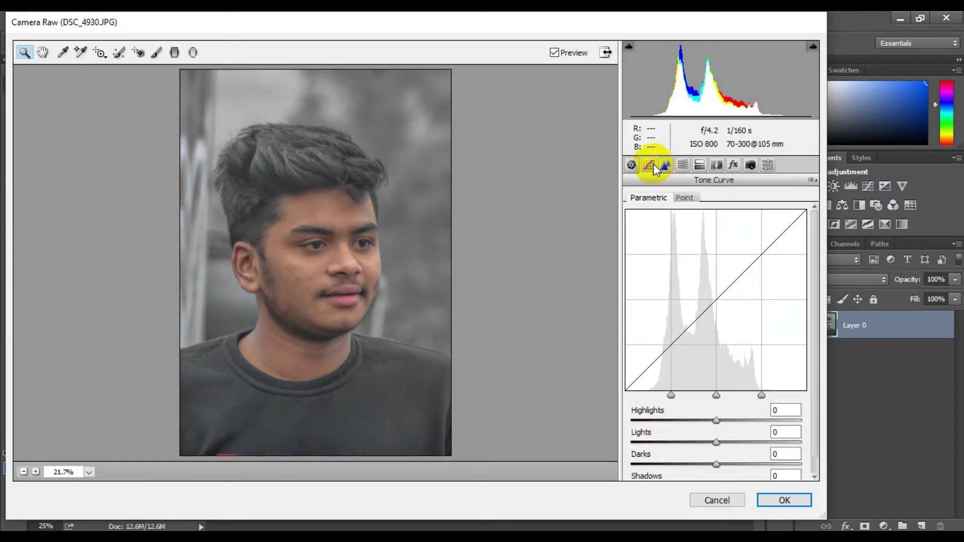
mouse_move(716, 468)
mouse_down()
mouse_move(708, 467)
mouse_move(719, 446)
mouse_move(696, 468)
mouse_up()
drag(719, 402, 721, 402)
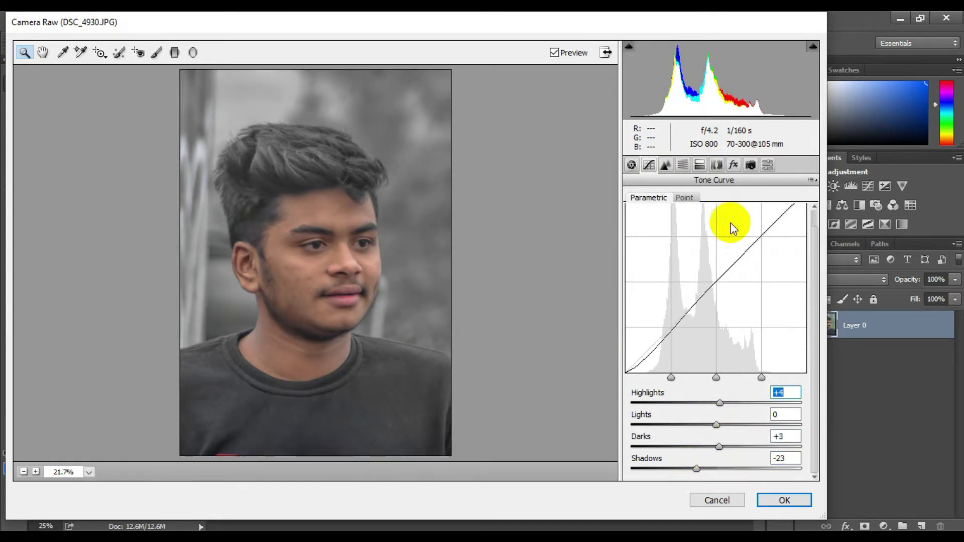
click(781, 499)
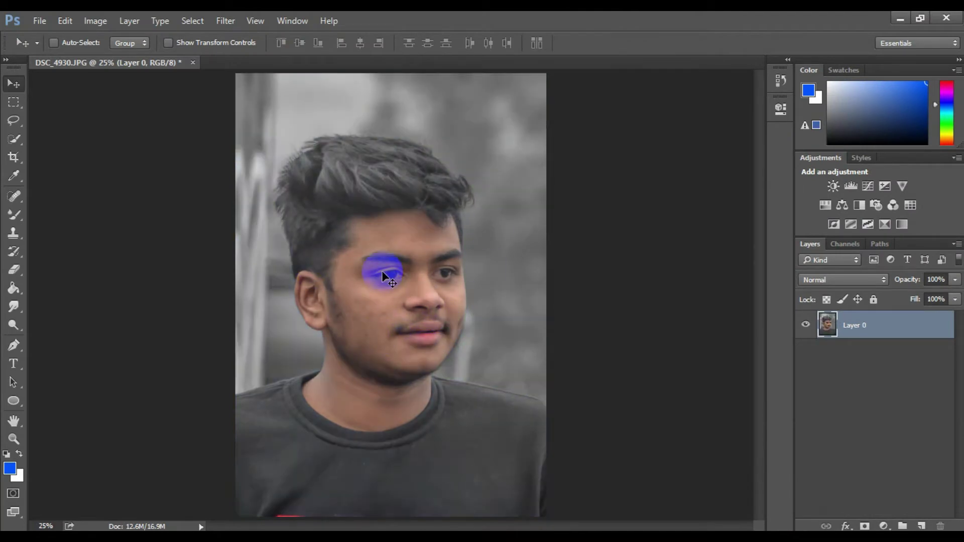
Select the Spot Healing Brush tool for blemish removal
scroll(382, 270, up, 2)
scroll(382, 270, down, 1)
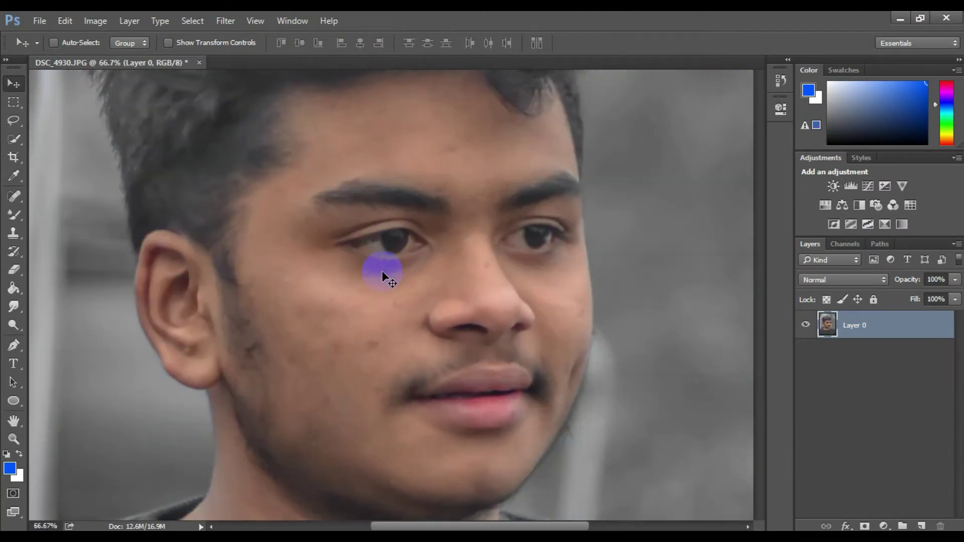
scroll(381, 270, down, 1)
scroll(382, 270, up, 1)
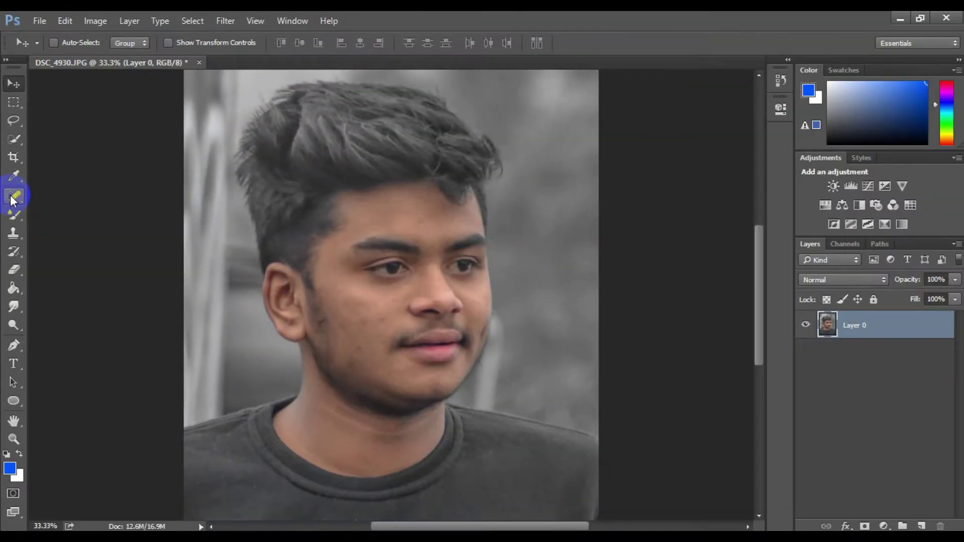
click(14, 197)
scroll(357, 285, up, 3)
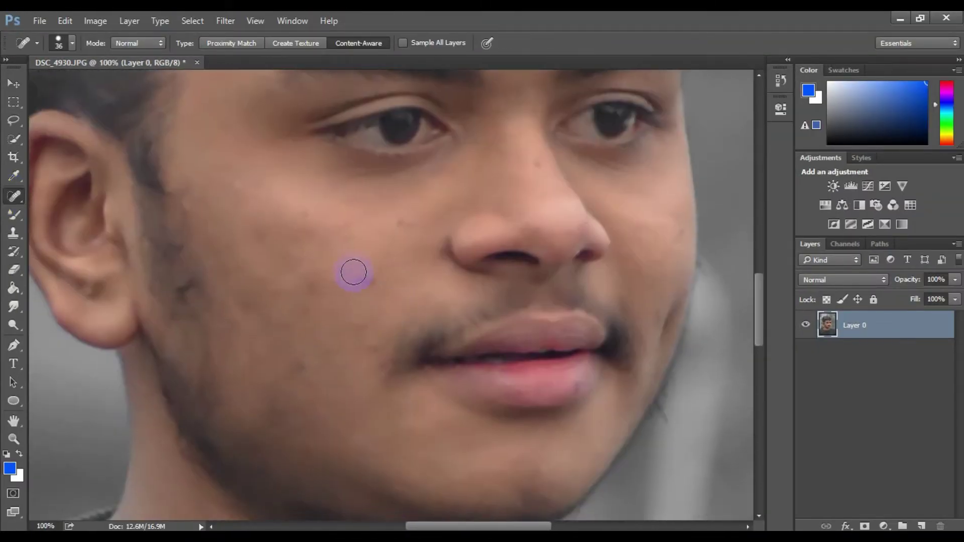
click(15, 86)
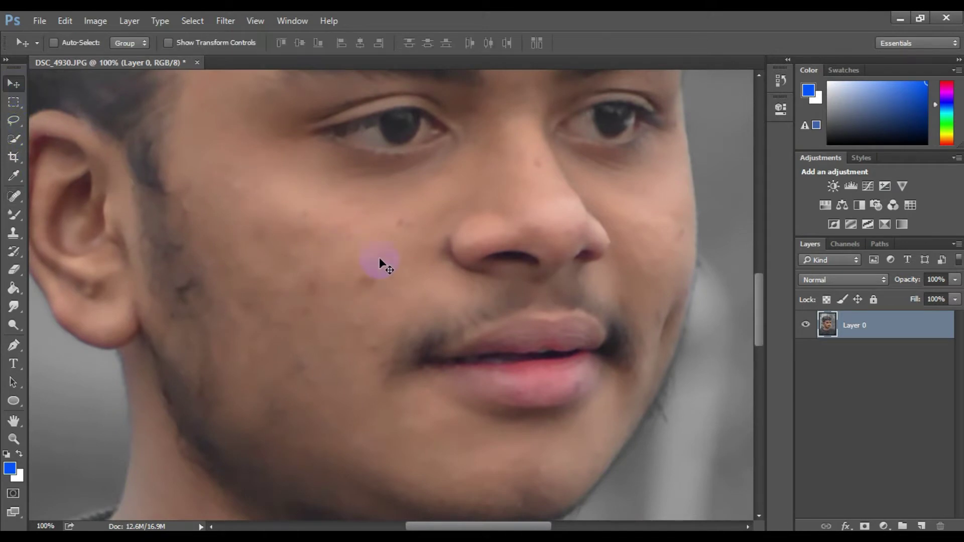
click(19, 189)
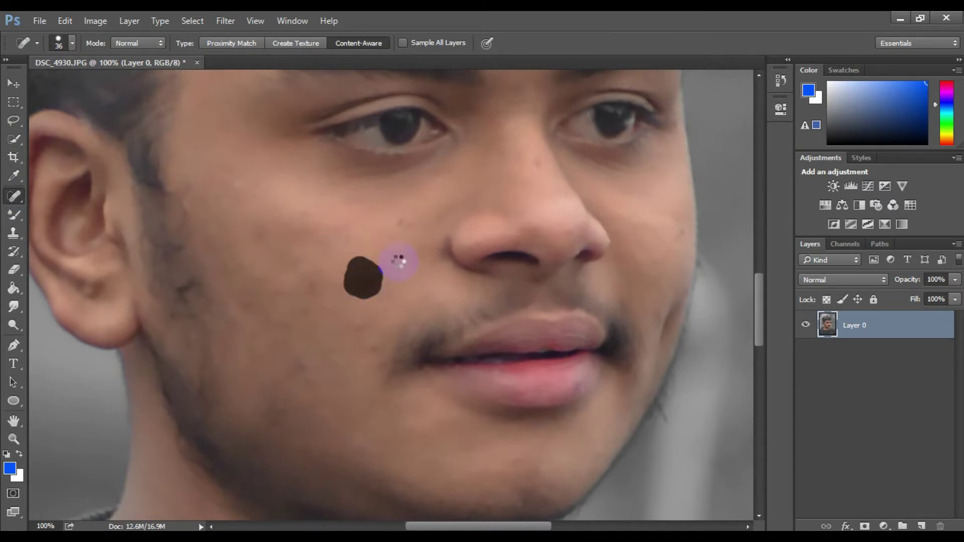
Heal four dark blemishes on the cheek
click(399, 222)
click(305, 217)
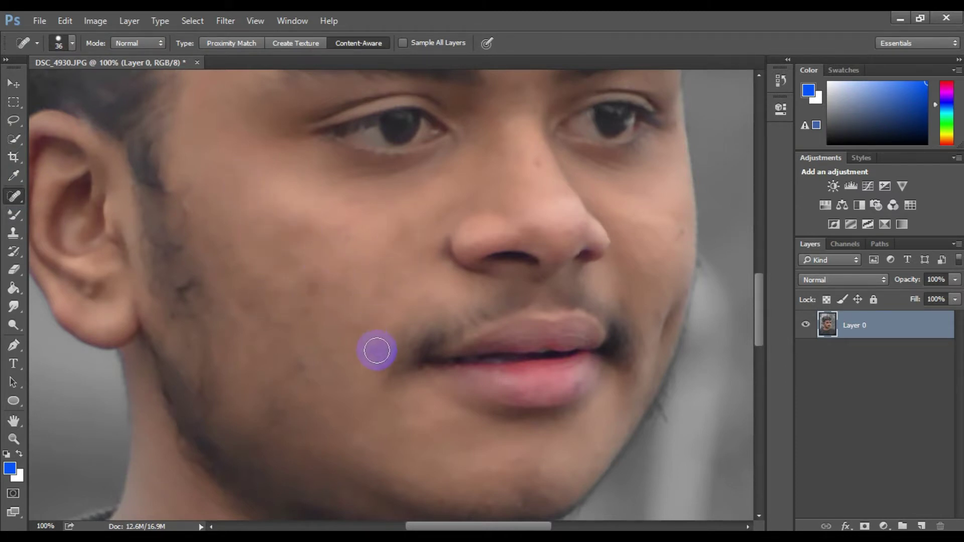
click(309, 288)
click(302, 354)
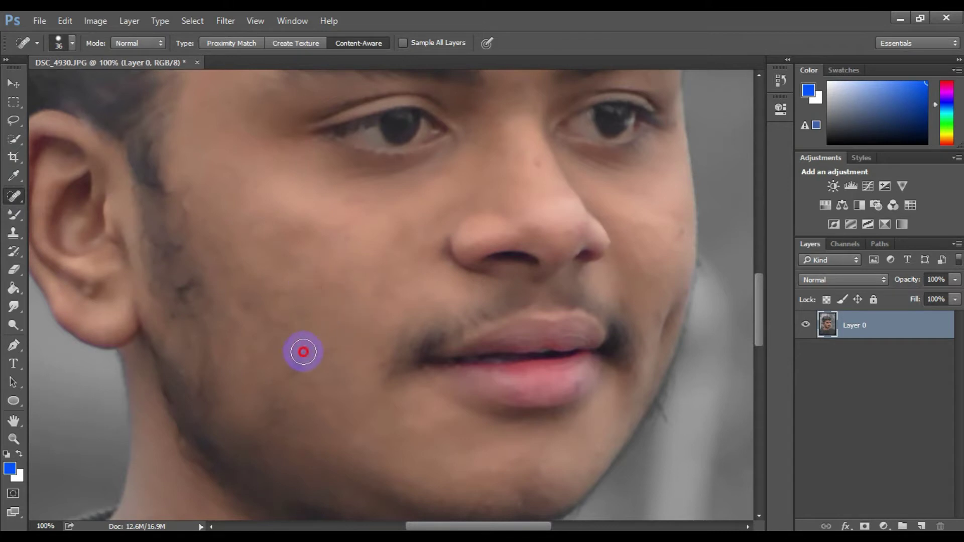
scroll(385, 340, up, 2)
scroll(385, 340, right, 1)
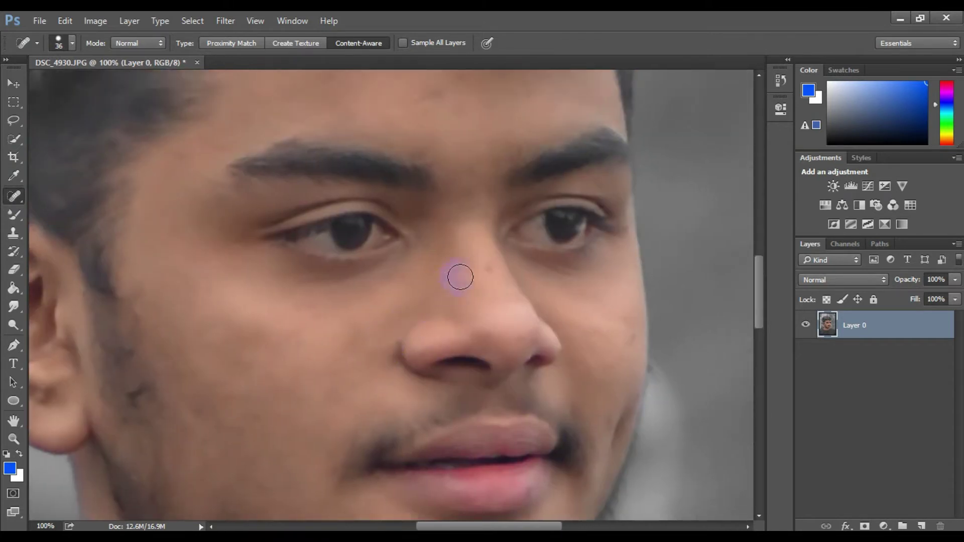
Pan up to the forehead and heal its blemish
drag(501, 304, 421, 281)
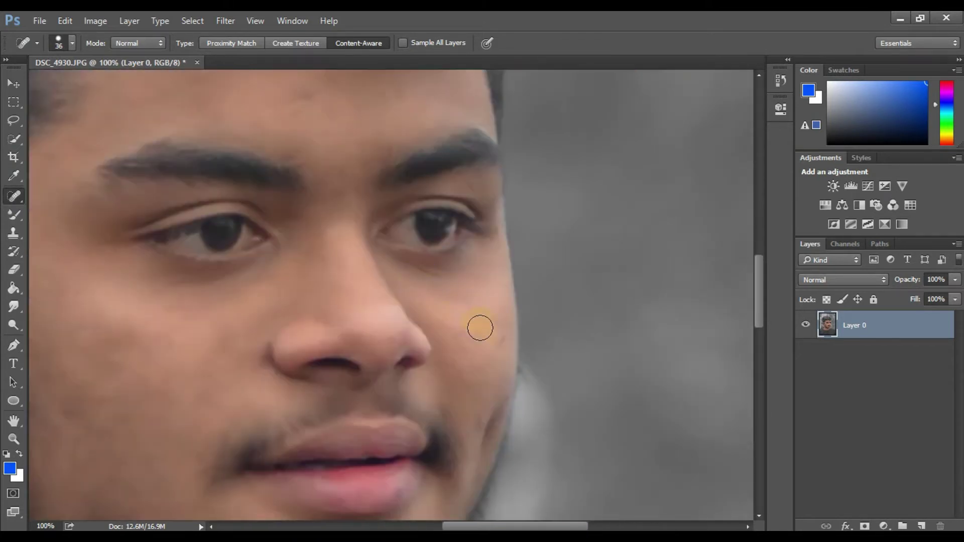
scroll(452, 301, up, 4)
scroll(452, 302, left, 1)
mouse_move(342, 248)
mouse_down()
mouse_move(389, 236)
mouse_move(446, 287)
mouse_move(515, 220)
mouse_up()
drag(450, 127, 409, 133)
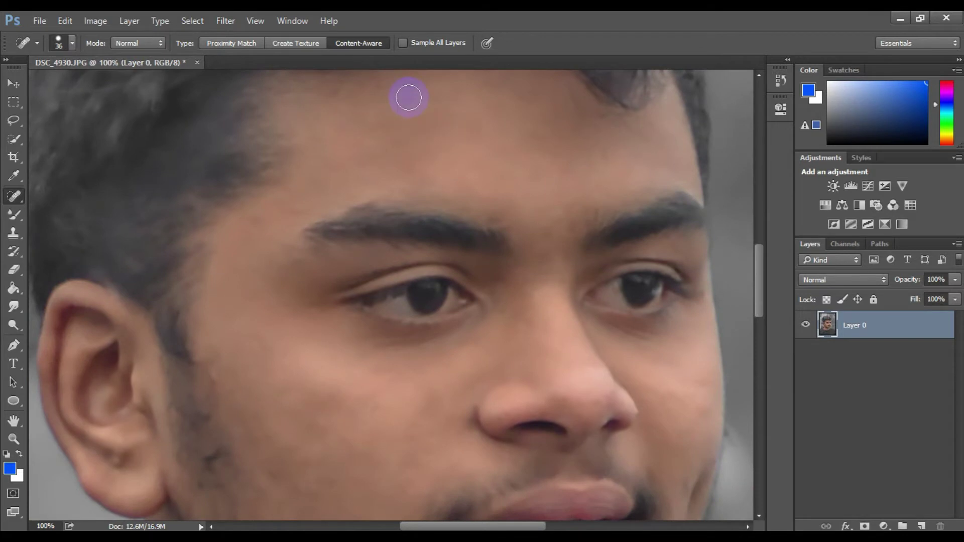
Pan around the face to check the lips, chin, eyes, forehead and nose
drag(569, 363, 553, 267)
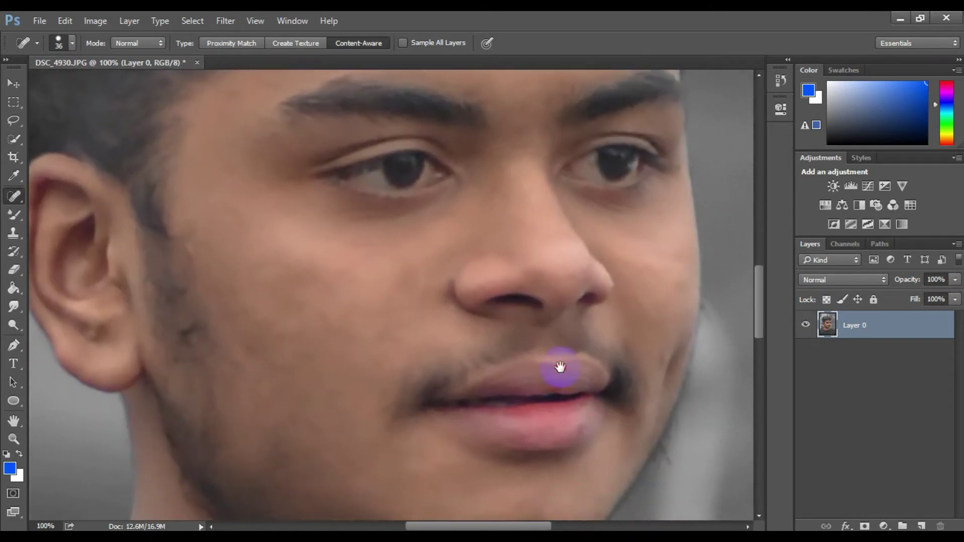
drag(560, 370, 551, 205)
drag(491, 238, 490, 362)
drag(430, 257, 431, 338)
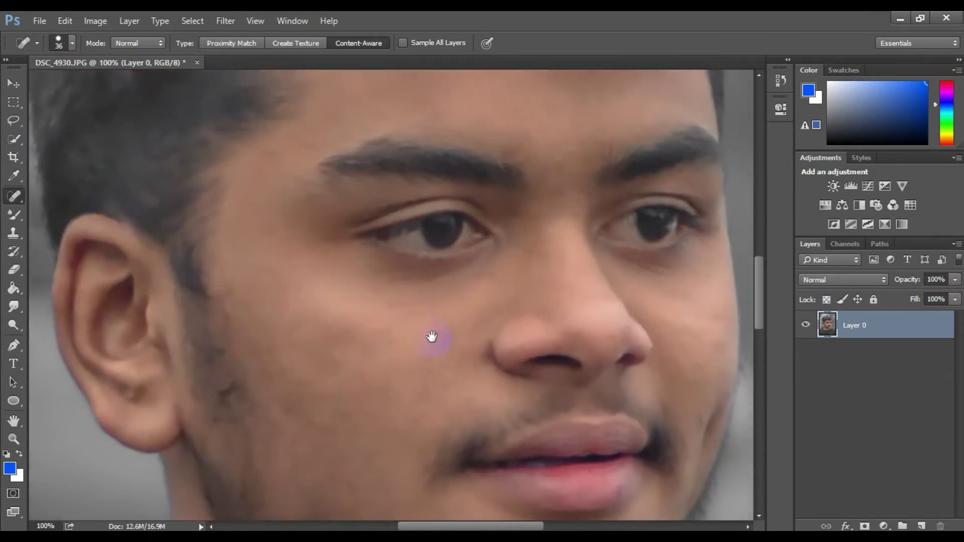
drag(431, 237, 430, 329)
scroll(431, 331, down, 1)
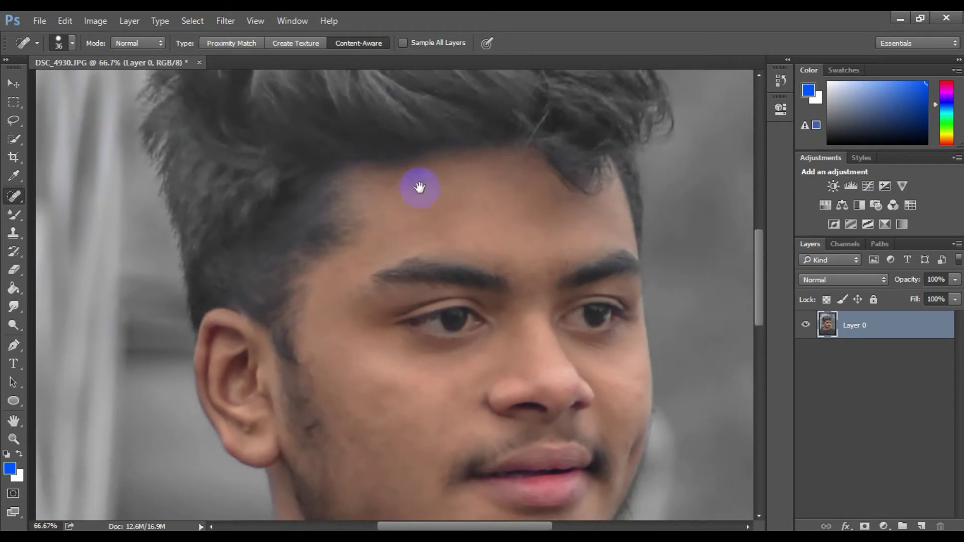
drag(420, 187, 334, 150)
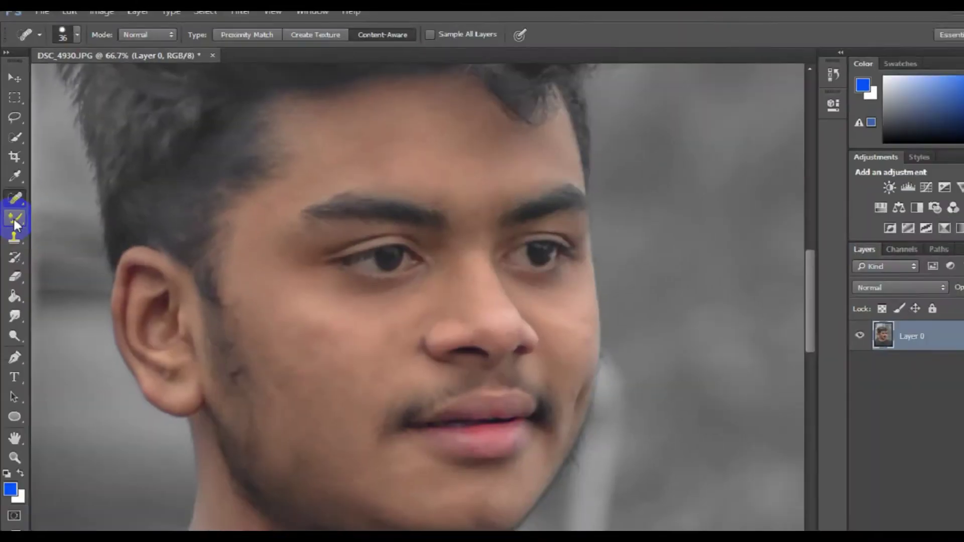
Select the Mixer Brush Tool with a soft 97 px tip
click(14, 217)
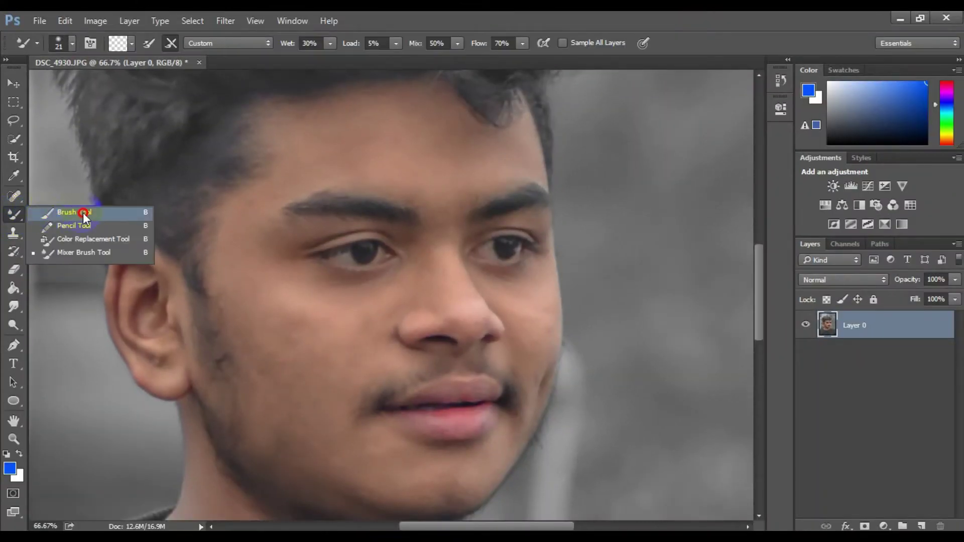
click(50, 253)
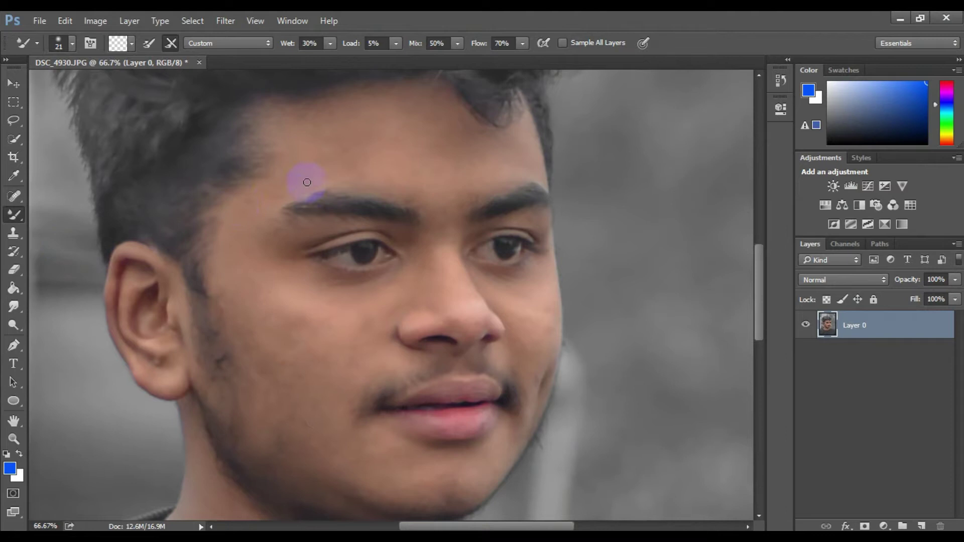
right_click(339, 160)
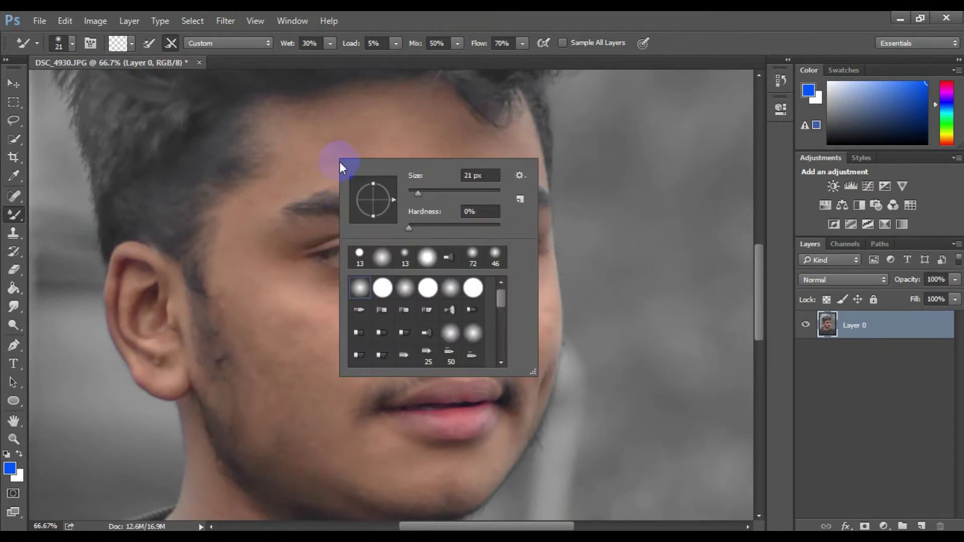
drag(435, 196, 453, 194)
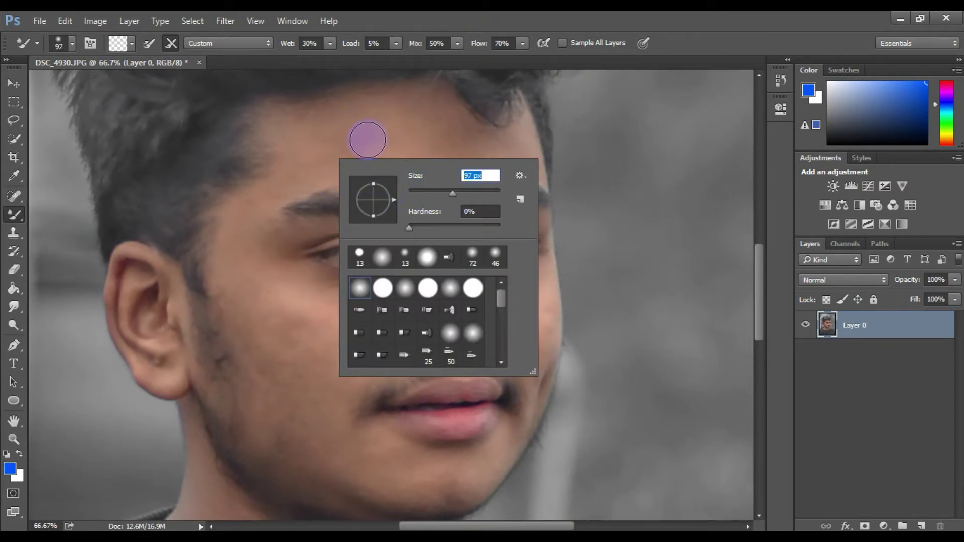
click(333, 135)
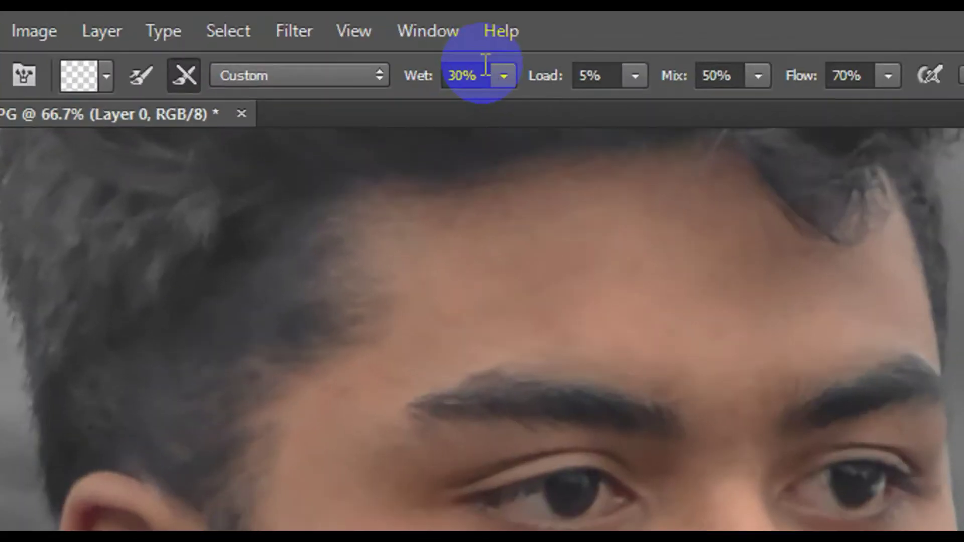
Set the mixer brush to Wet 30%, Load 5%, Mix 50% and Flow 70%
double_click(304, 45)
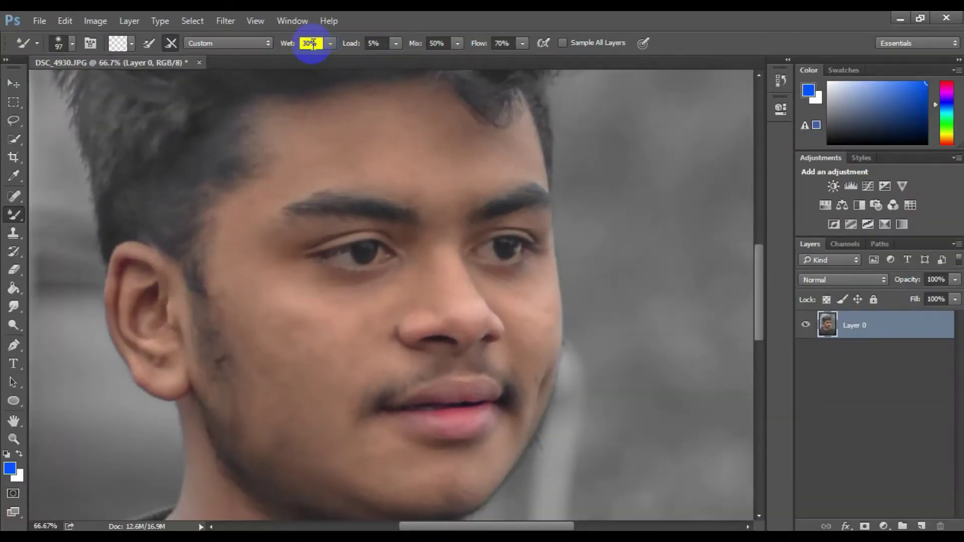
double_click(372, 45)
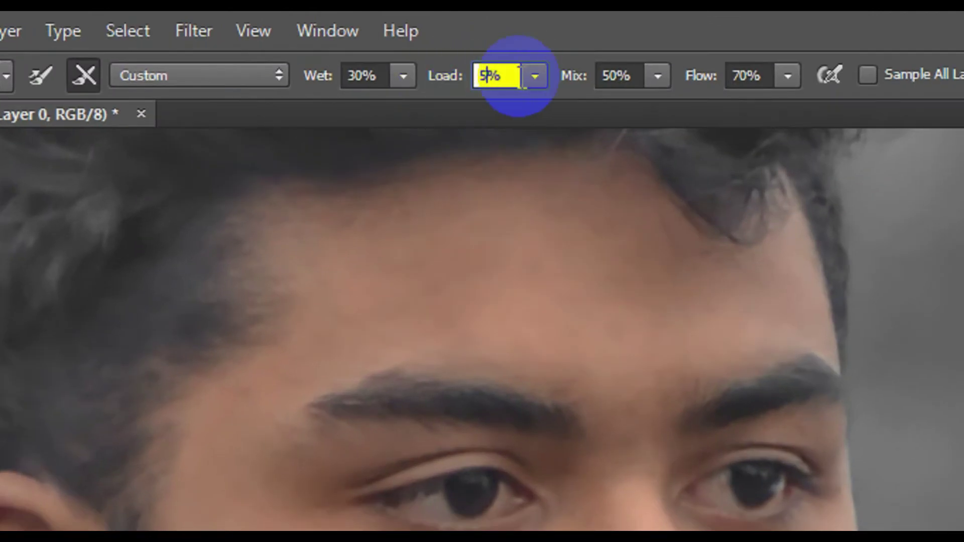
double_click(431, 45)
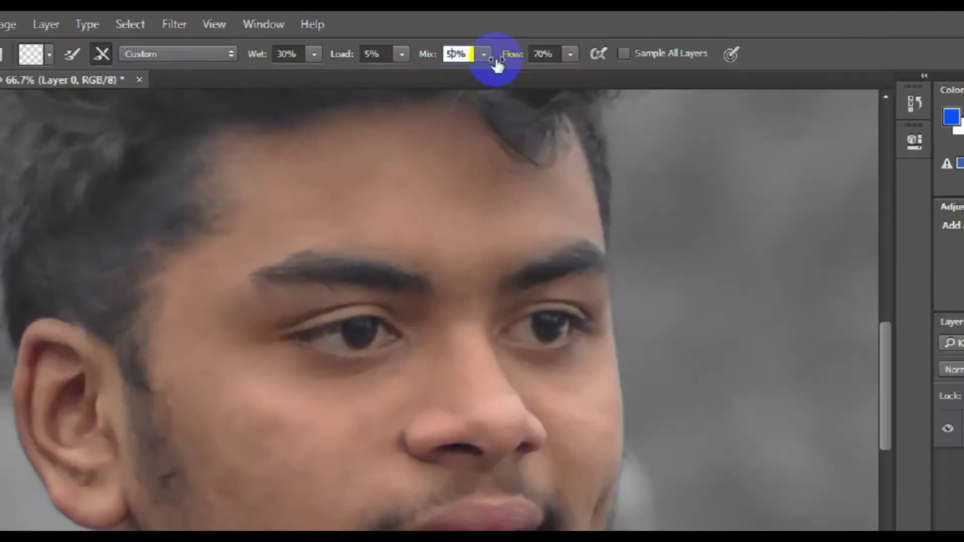
double_click(500, 43)
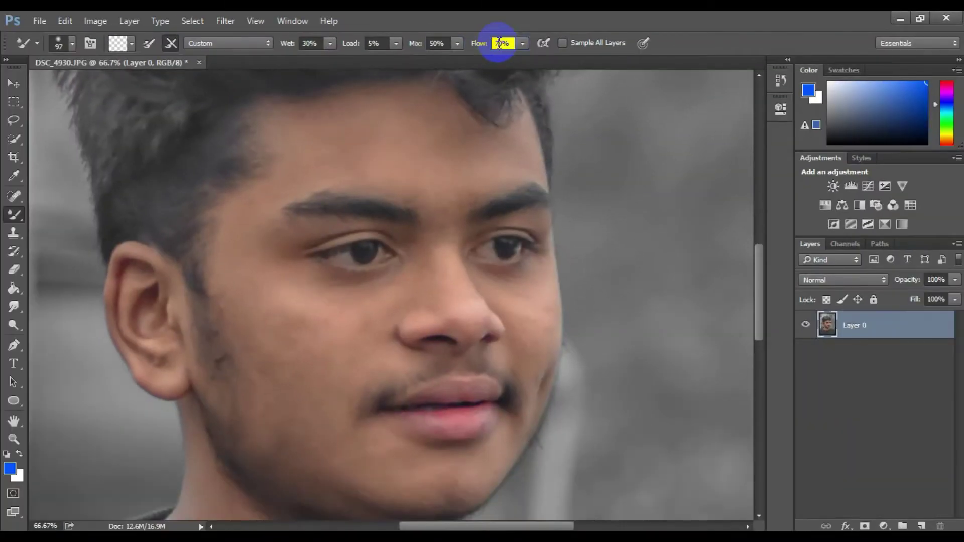
click(499, 43)
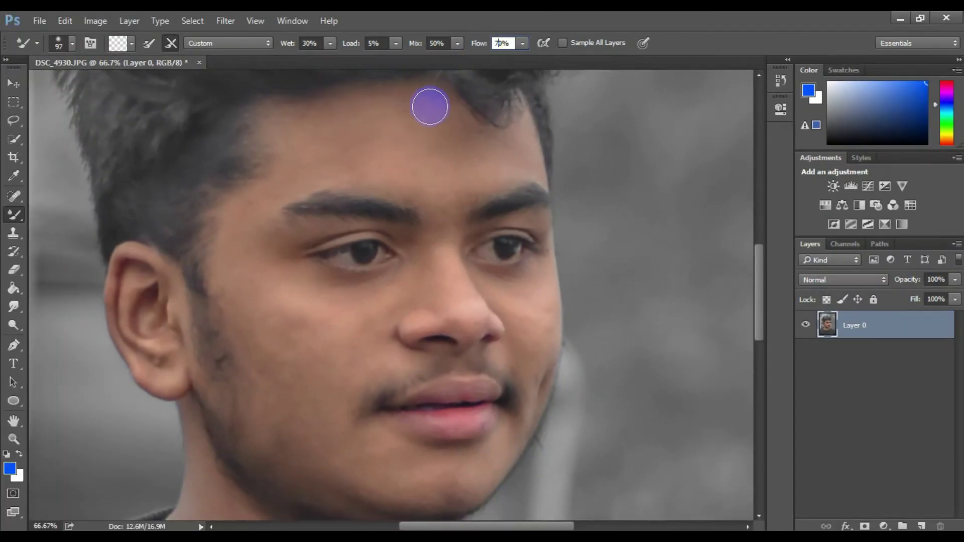
Zoom in between the eyes and blend the forehead skin with mixer brush strokes
scroll(425, 103, up, 5)
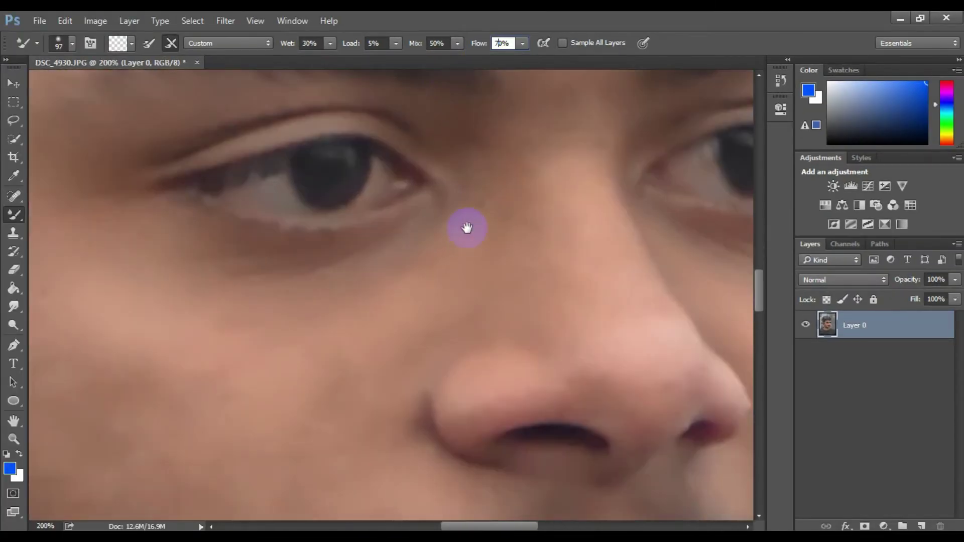
mouse_move(465, 226)
mouse_down()
mouse_move(451, 381)
mouse_move(413, 428)
mouse_up()
scroll(414, 430, down, 2)
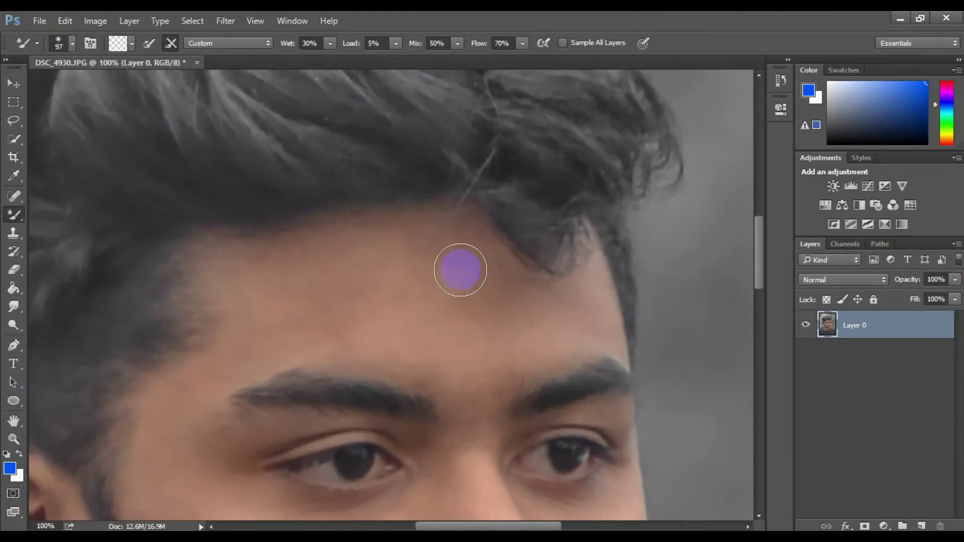
click(382, 278)
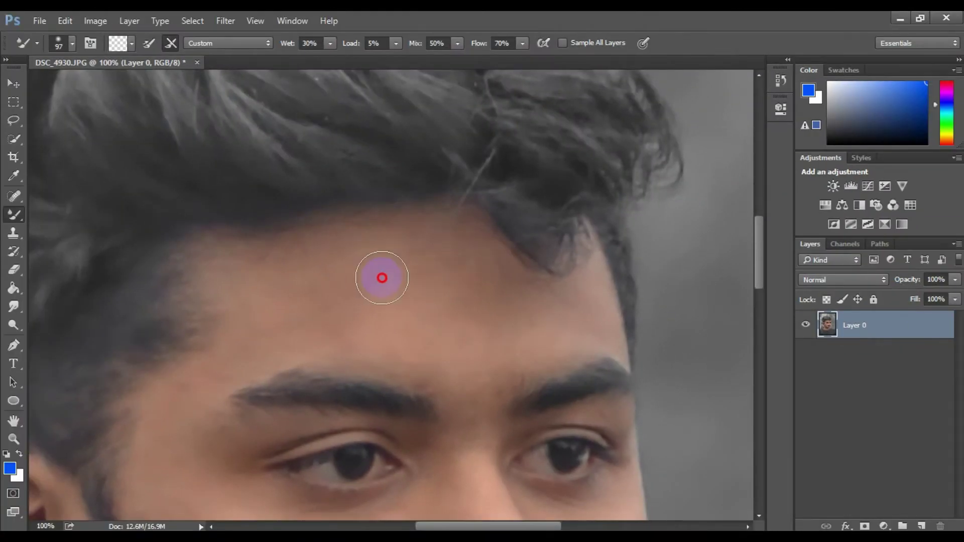
drag(462, 307, 337, 280)
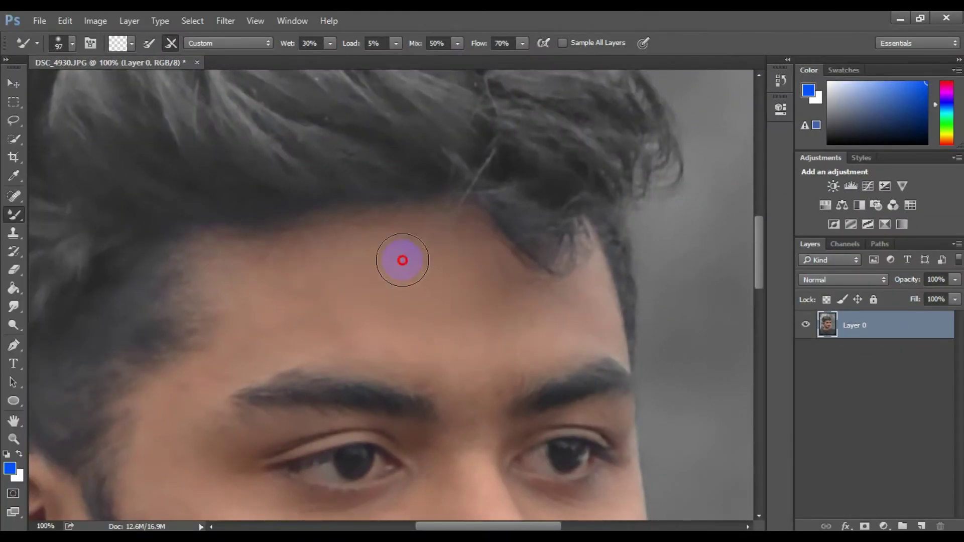
drag(403, 245, 387, 256)
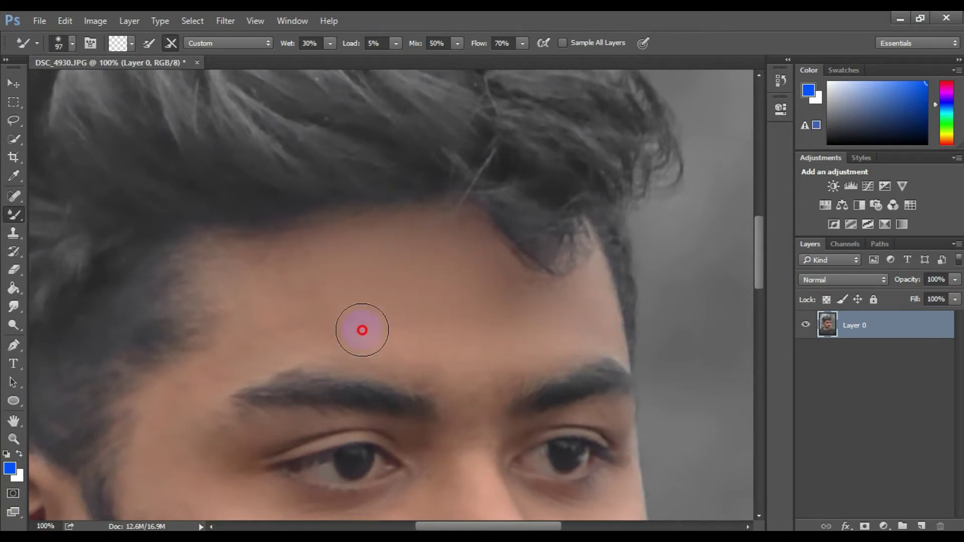
drag(362, 330, 405, 280)
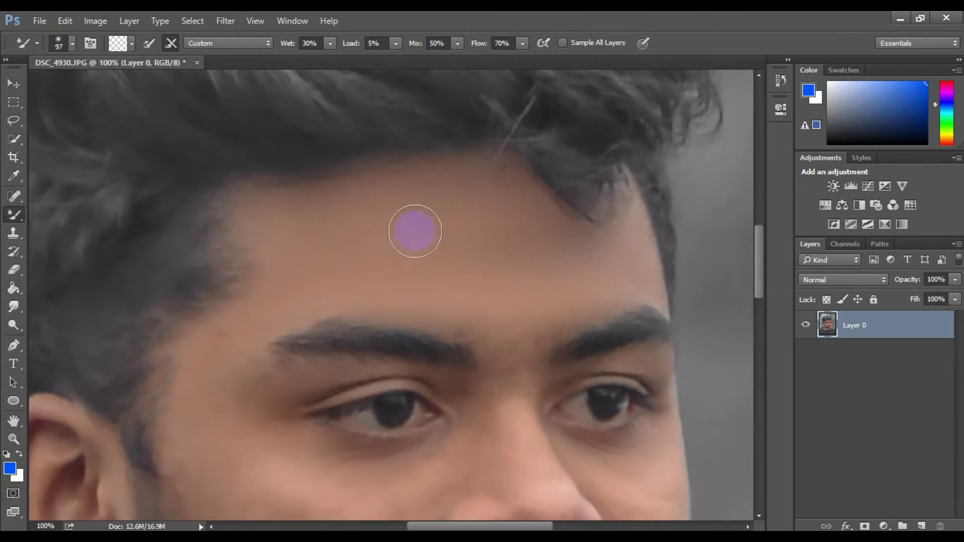
drag(415, 231, 455, 176)
drag(325, 249, 314, 232)
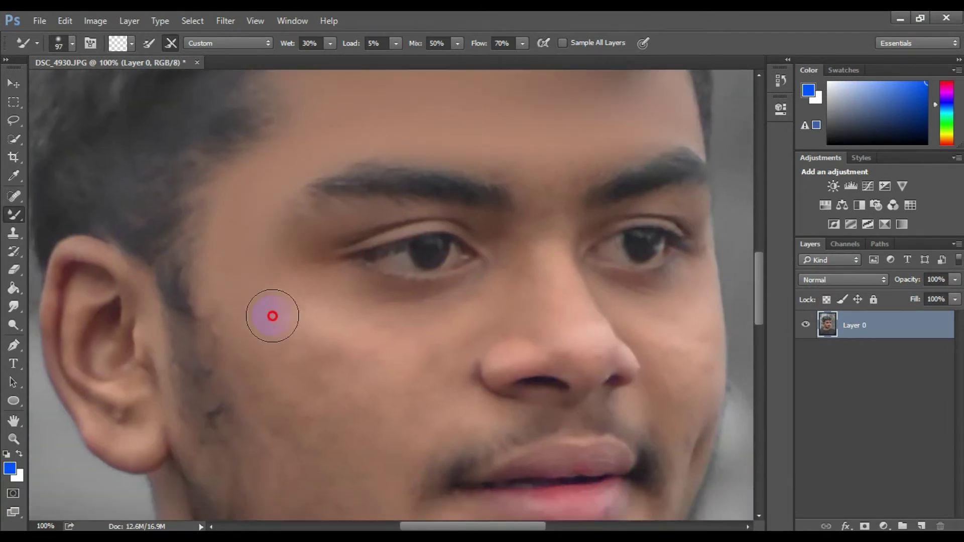
drag(272, 316, 313, 262)
drag(470, 264, 485, 210)
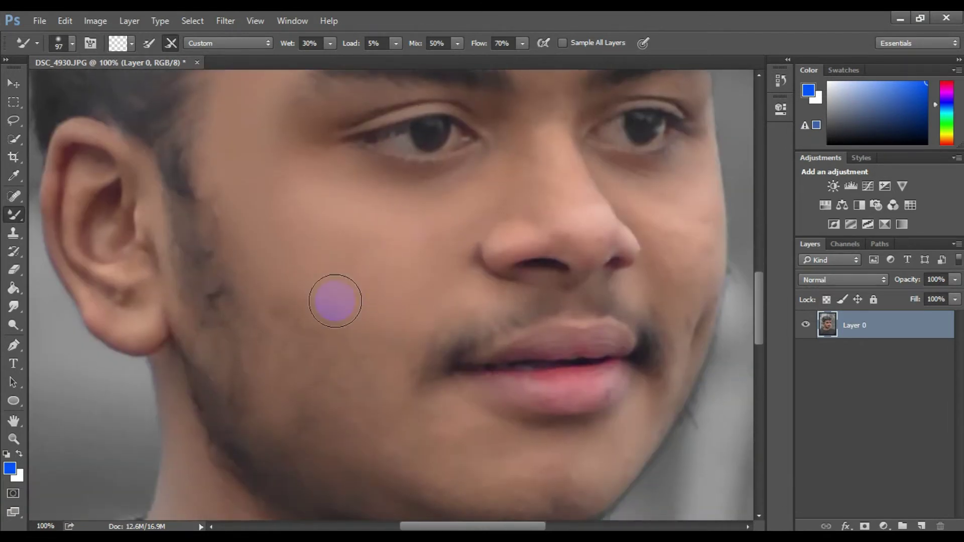
Pan to the nose and right cheek and shrink the brush to 63 px
drag(370, 254, 395, 209)
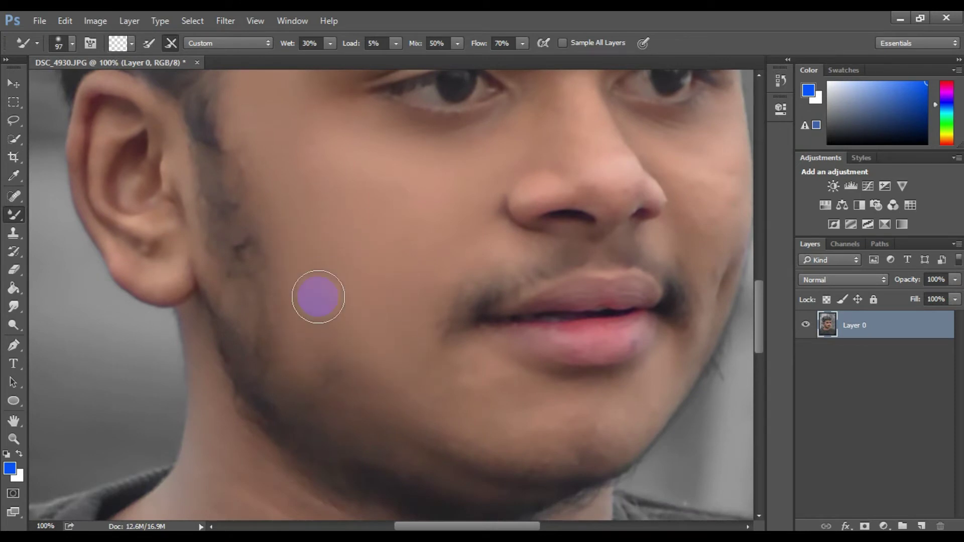
drag(318, 297, 203, 202)
drag(394, 316, 217, 332)
mouse_move(344, 297)
mouse_down()
mouse_move(281, 386)
mouse_move(369, 445)
mouse_up()
right_click(374, 285)
key(Return)
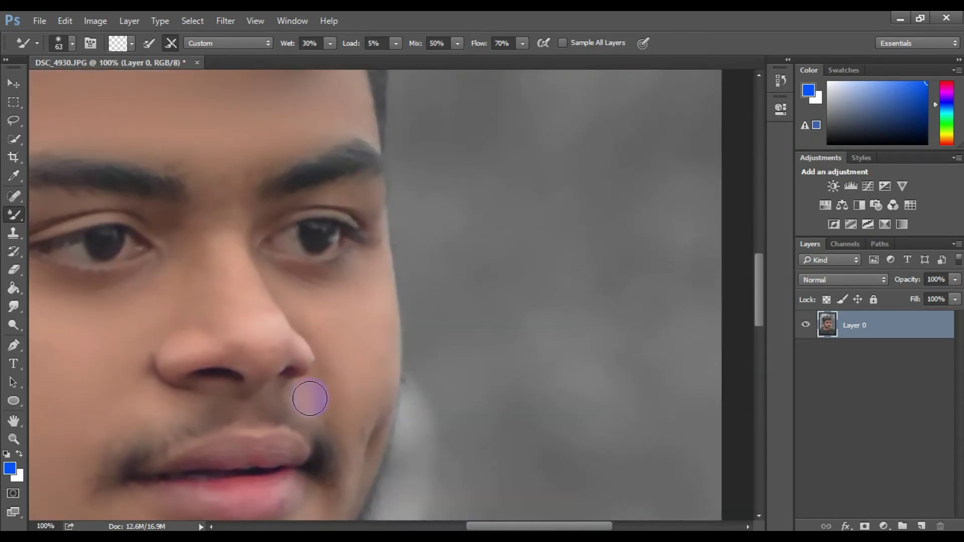
Smooth the cheek skin and the skin across the upper lip with the 63 px brush
scroll(352, 361, down, 4)
scroll(336, 351, up, 6)
mouse_move(332, 323)
mouse_down()
mouse_move(344, 330)
mouse_move(334, 343)
mouse_up()
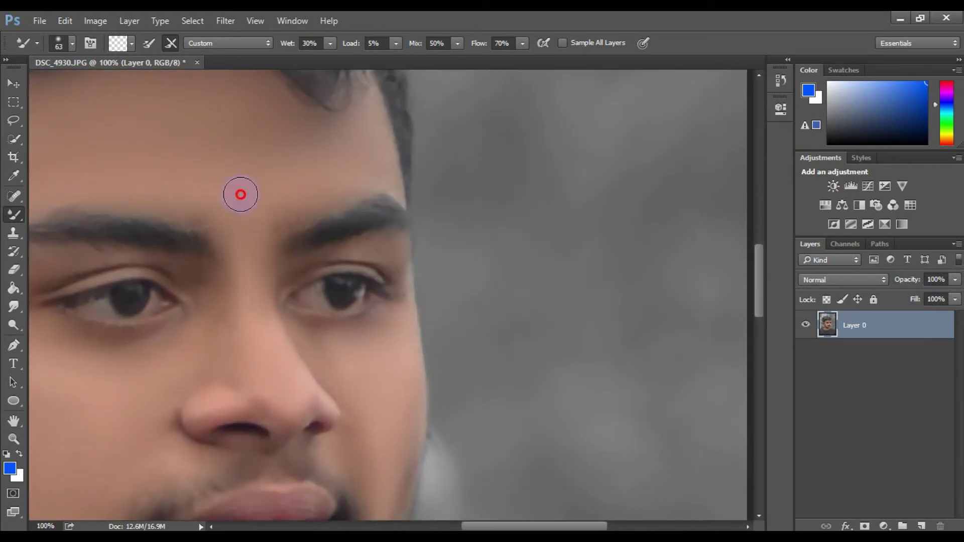
drag(365, 228, 370, 195)
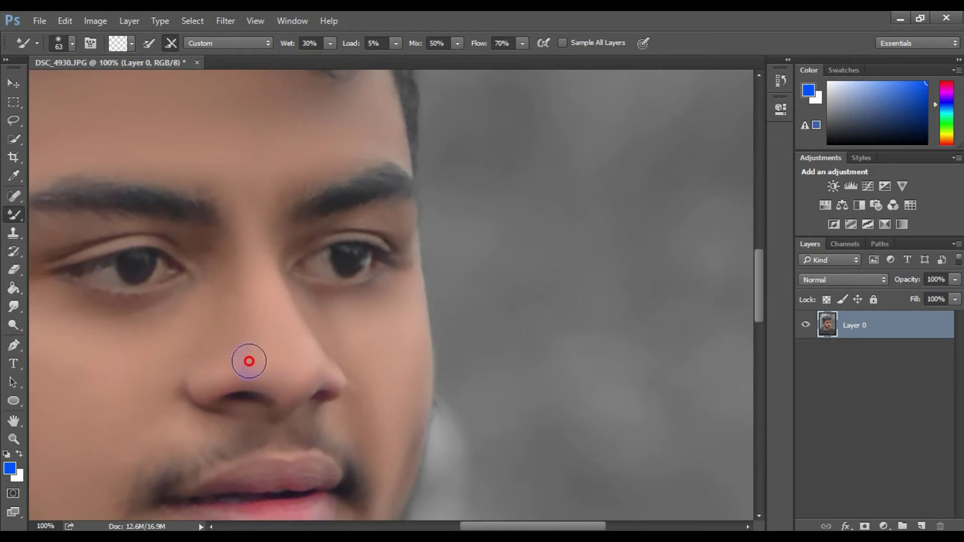
scroll(201, 351, down, 3)
drag(107, 327, 263, 323)
scroll(302, 342, up, 1)
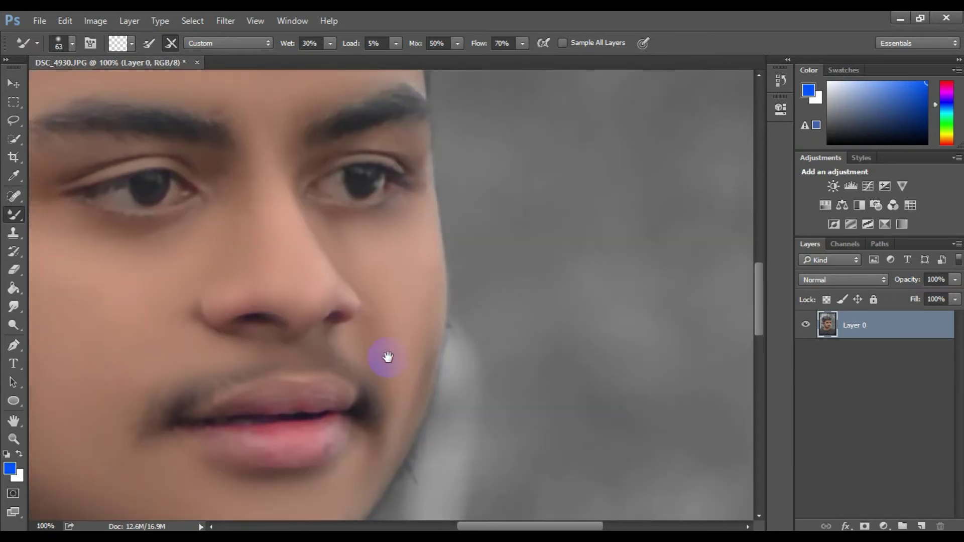
scroll(291, 224, up, 2)
scroll(216, 261, down, 6)
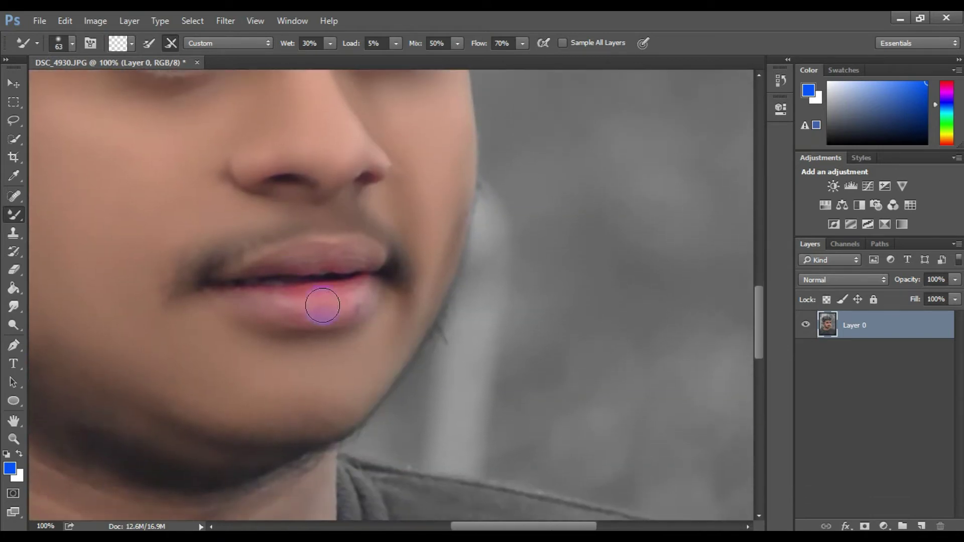
scroll(323, 351, up, 5)
Enlarge the Mixer Brush and smooth the skin on the nose
scroll(352, 327, up, 3)
right_click(379, 301)
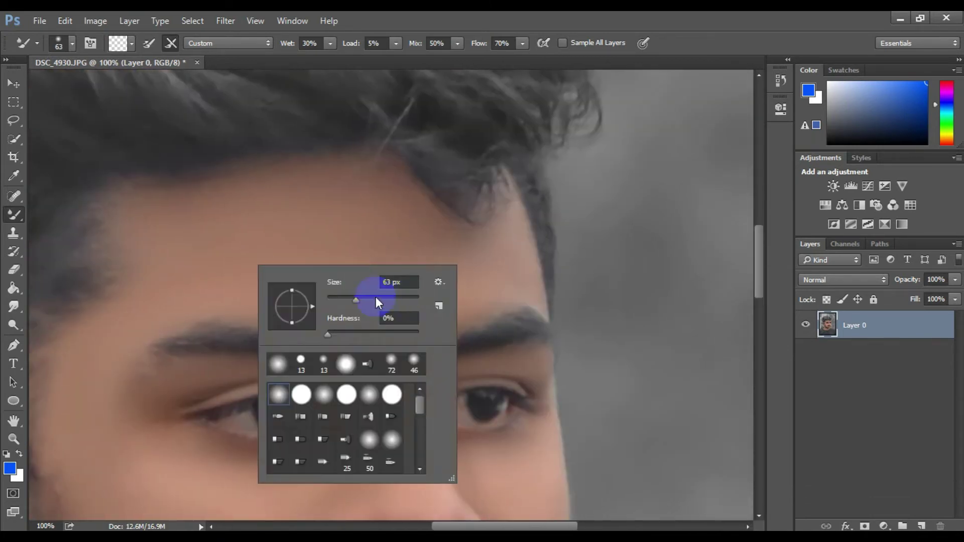
key(Return)
scroll(351, 252, down, 4)
drag(454, 226, 463, 218)
scroll(437, 305, up, 1)
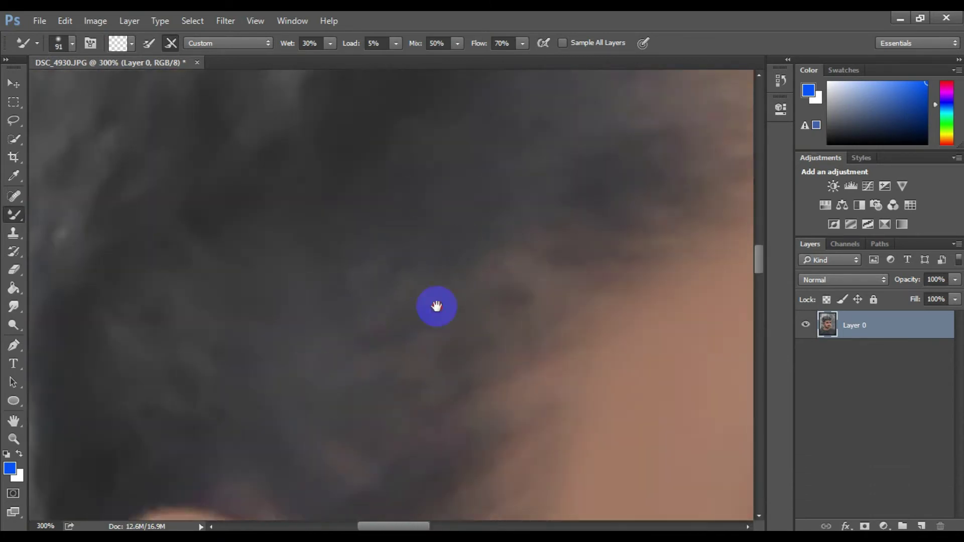
drag(437, 306, 331, 221)
Set the Mixer Brush to 46 px and zoom around the ear area
right_click(408, 393)
text(46)
key(Return)
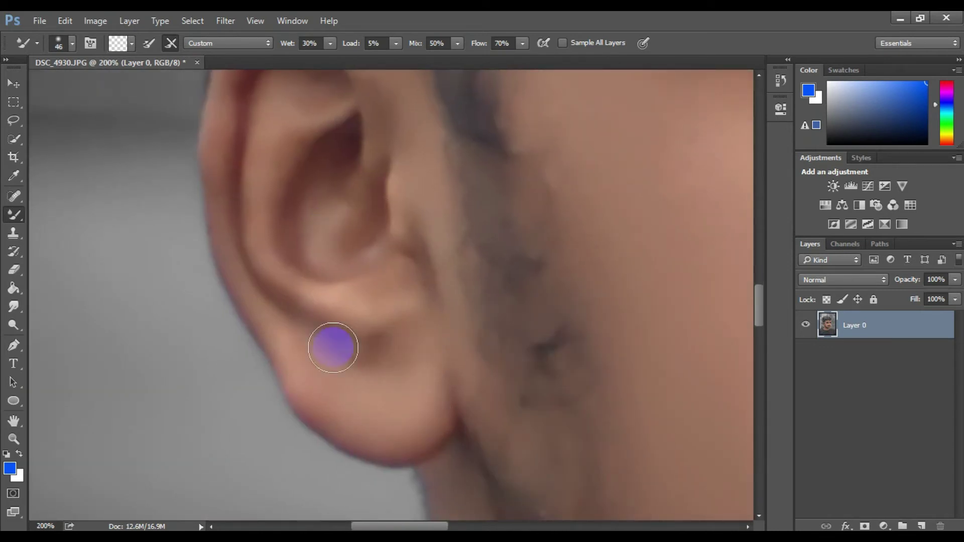
scroll(333, 348, up, 2)
scroll(344, 370, up, 2)
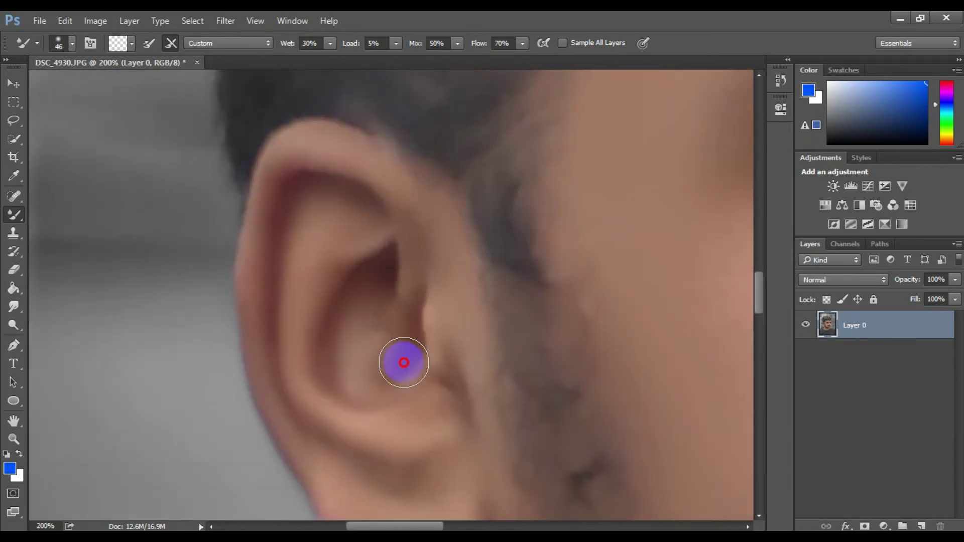
scroll(426, 249, down, 4)
scroll(414, 390, down, 3)
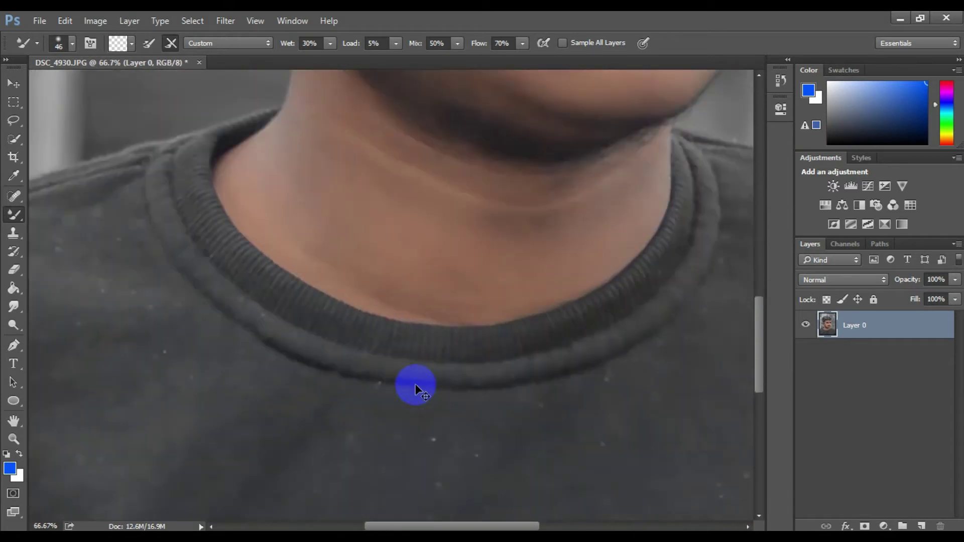
scroll(414, 389, up, 1)
At 88 px brush size, blend away the light crease across the neck
right_click(487, 373)
text(88)
key(Return)
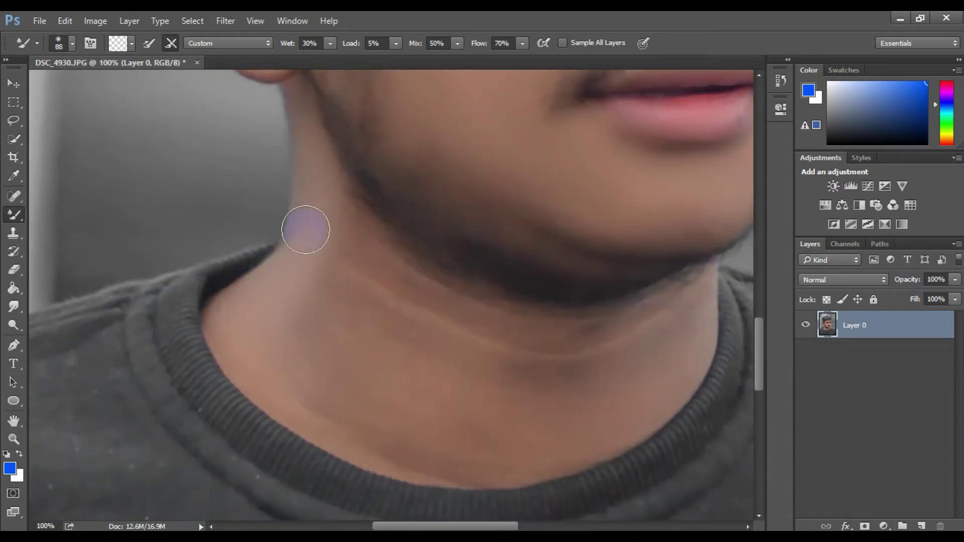
drag(334, 312, 405, 254)
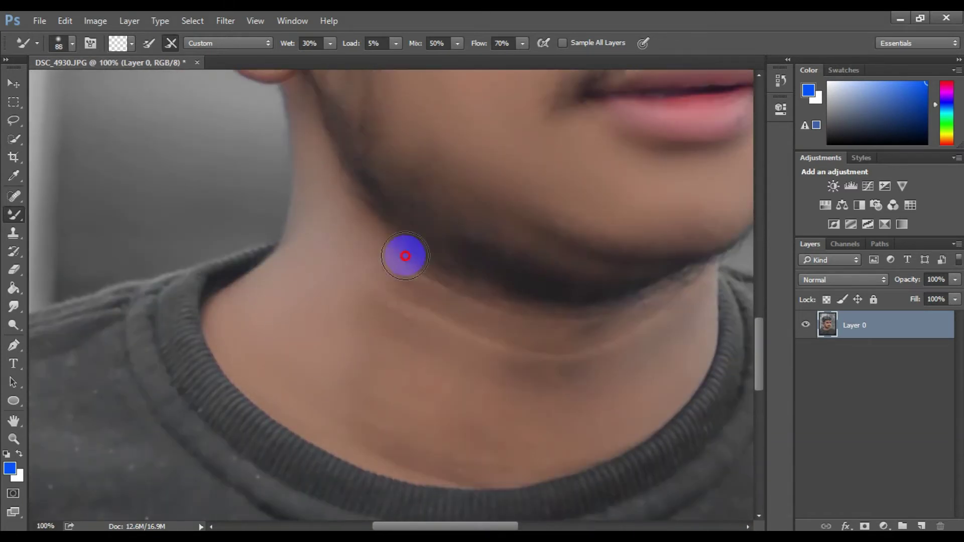
mouse_move(468, 420)
mouse_down()
mouse_move(556, 432)
mouse_move(680, 336)
mouse_move(469, 407)
mouse_move(296, 398)
mouse_up()
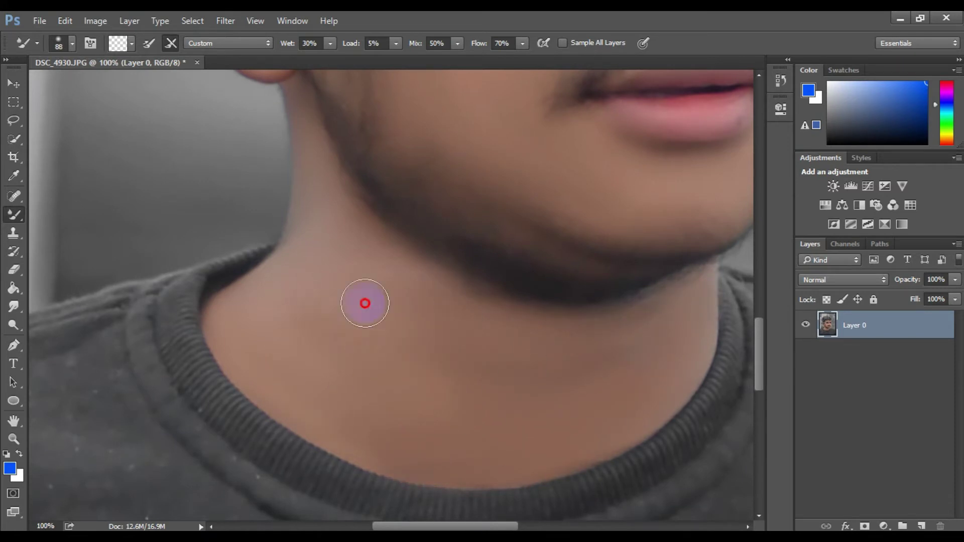
Navigate around the lower face and cheeks, shrinking the brush for finer detail
scroll(503, 326, up, 2)
scroll(567, 352, up, 2)
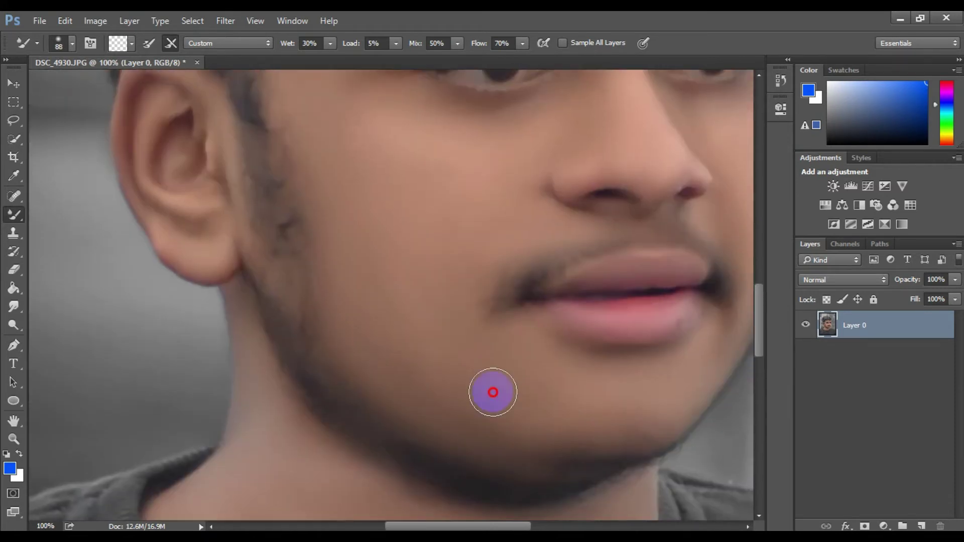
scroll(361, 370, down, 1)
scroll(361, 370, up, 1)
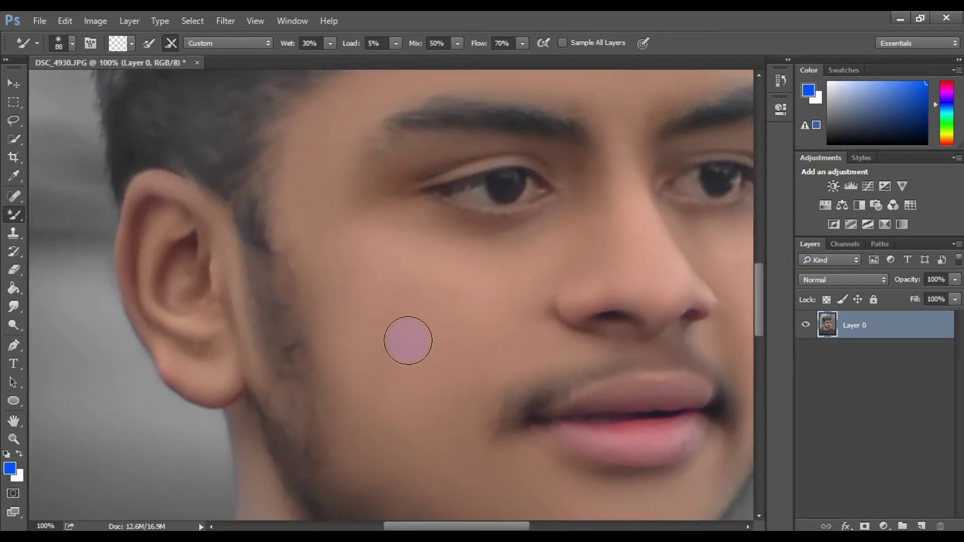
scroll(597, 172, down, 3)
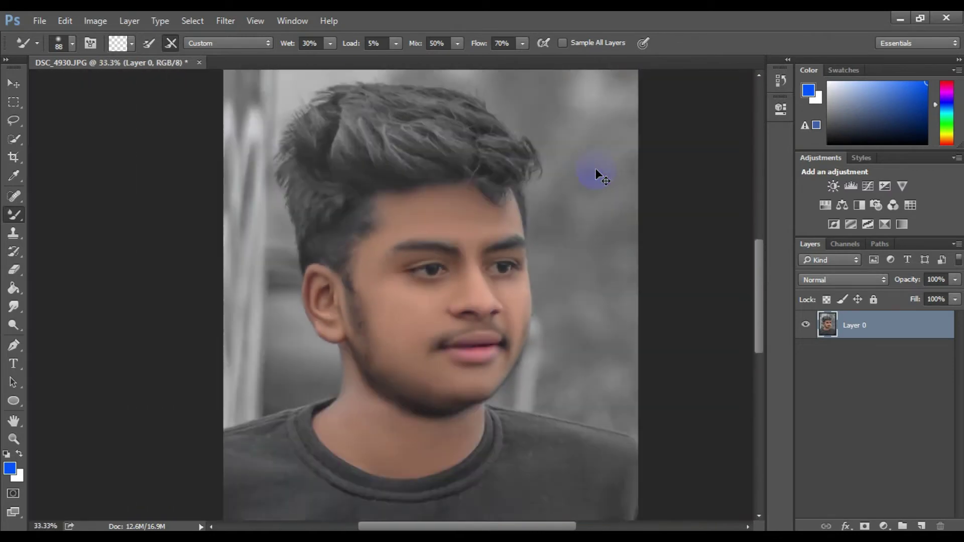
scroll(377, 283, up, 1)
scroll(598, 368, down, 2)
scroll(577, 370, down, 1)
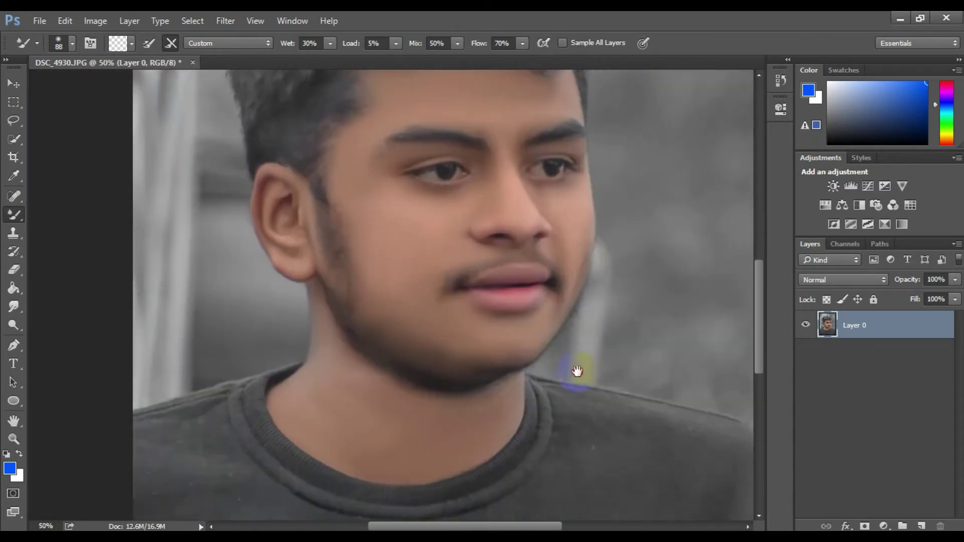
scroll(577, 370, down, 2)
scroll(577, 370, up, 3)
drag(577, 370, 415, 313)
scroll(452, 301, up, 2)
key(bracketleft)
key(bracketleft)
key(bracketleft)
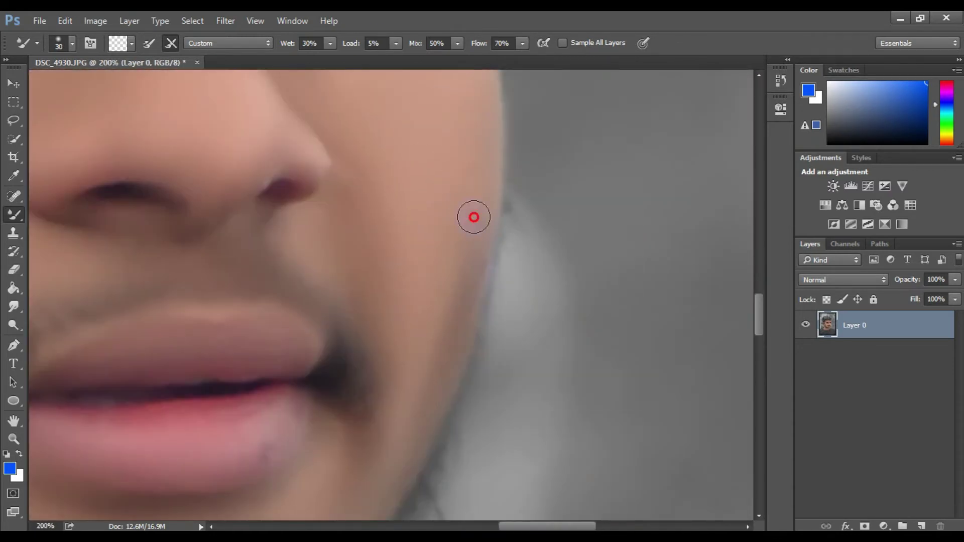
scroll(420, 390, down, 1)
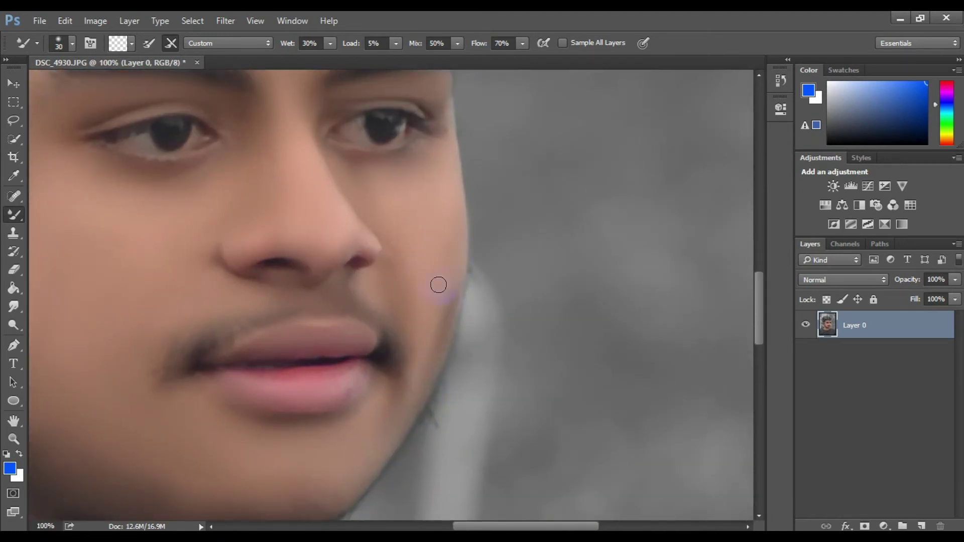
scroll(495, 400, down, 2)
Resize the Mixer Brush to 94 px, then settle on 69 px
right_click(265, 279)
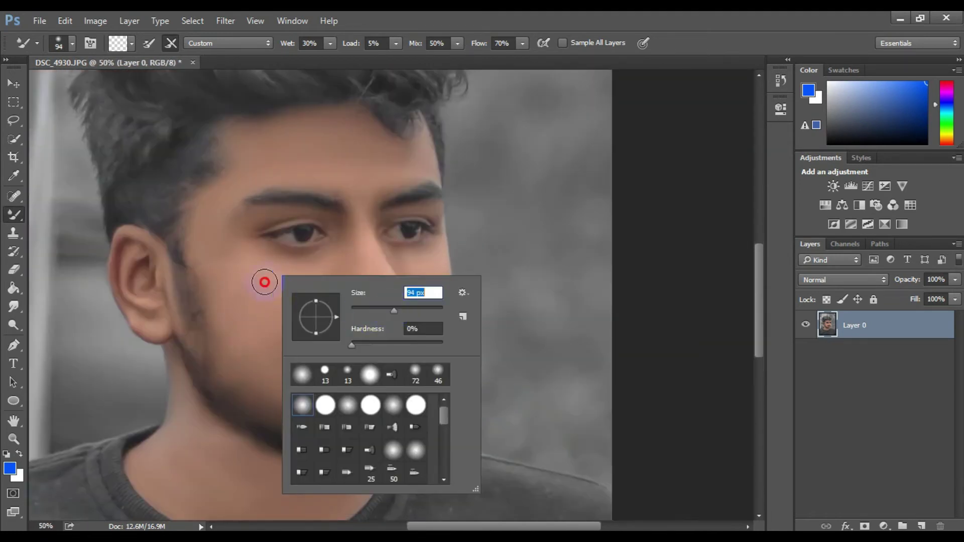
text(94)
key(Return)
scroll(337, 391, down, 1)
scroll(372, 306, up, 1)
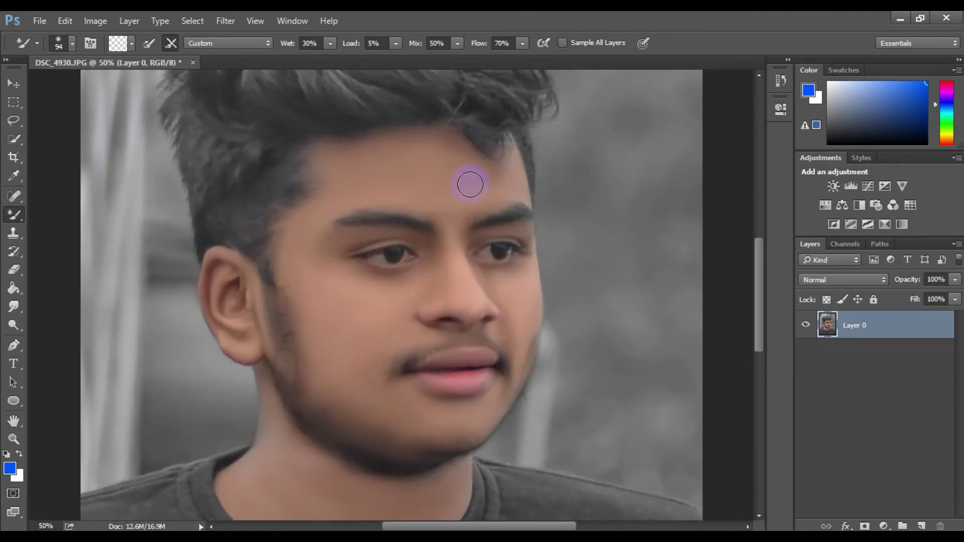
right_click(507, 204)
drag(555, 209, 532, 209)
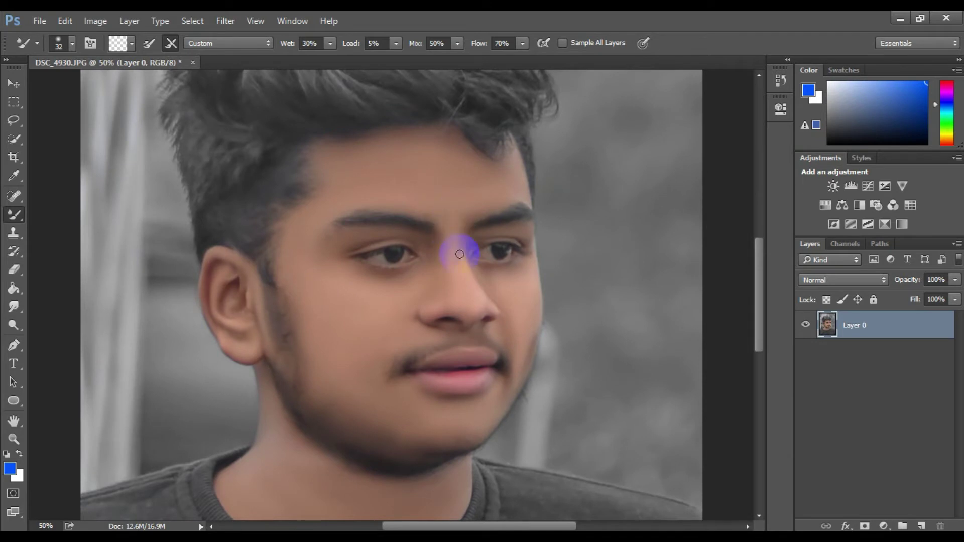
key(ctrl+plus)
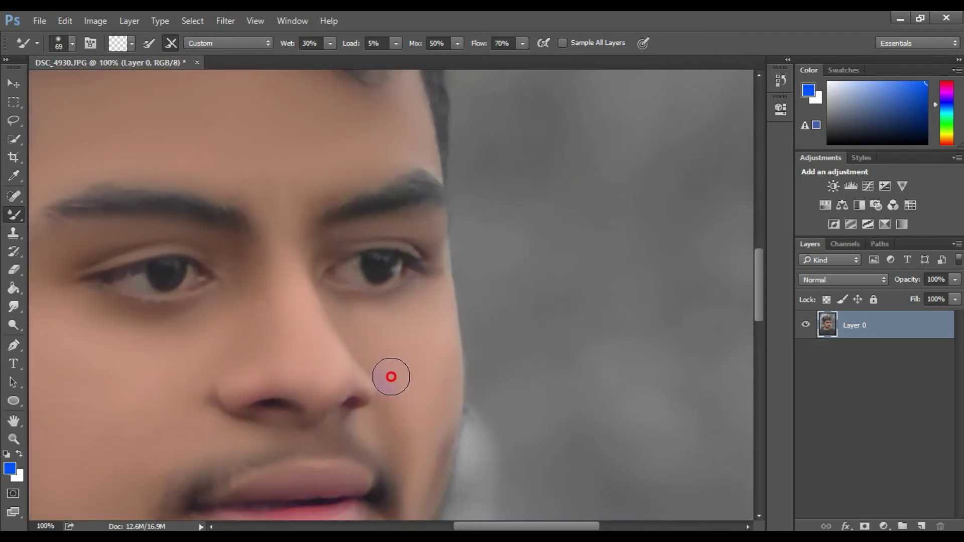
Zoom out to check the skin smoothing across the whole portrait
scroll(502, 274, down, 3)
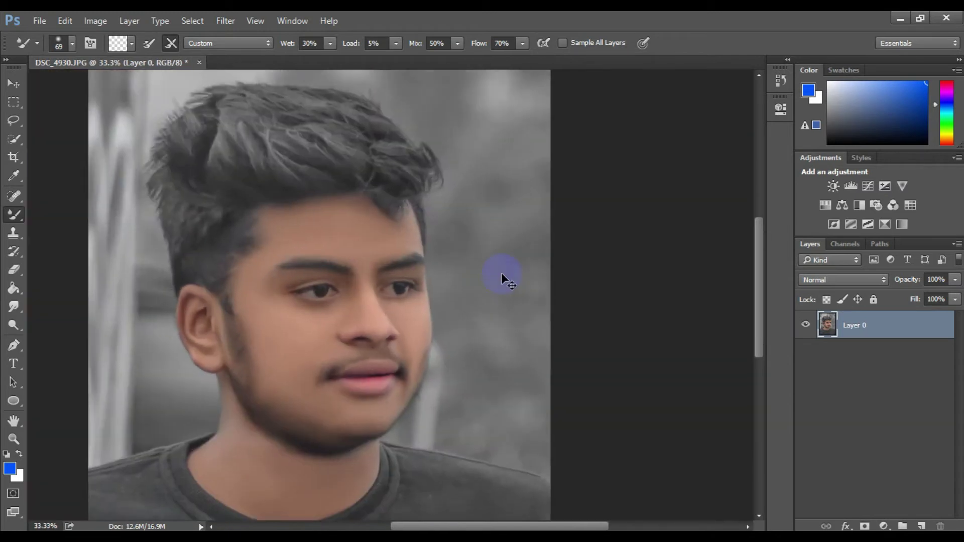
scroll(501, 272, up, 1)
scroll(501, 273, up, 1)
scroll(501, 273, up, 1)
scroll(480, 354, down, 3)
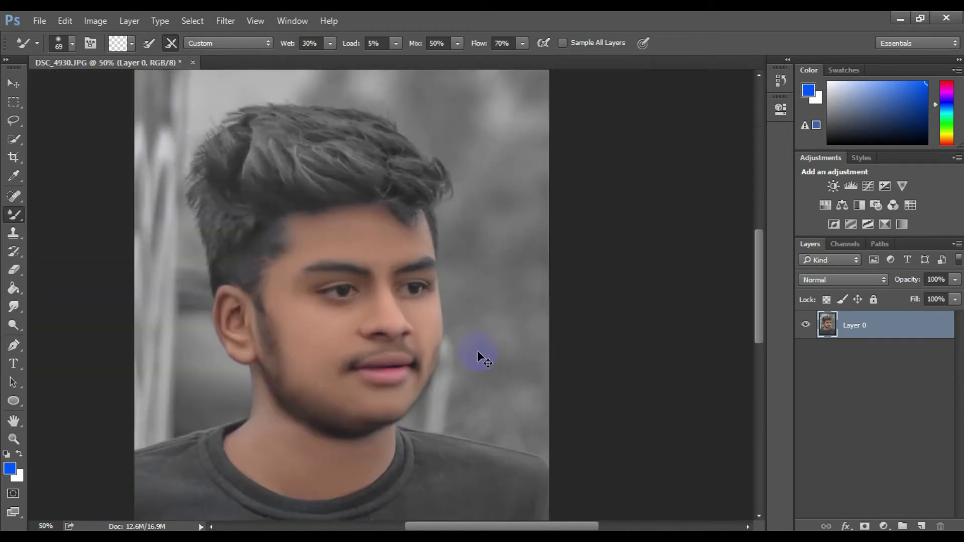
scroll(480, 354, down, 1)
scroll(477, 358, up, 2)
scroll(402, 301, up, 2)
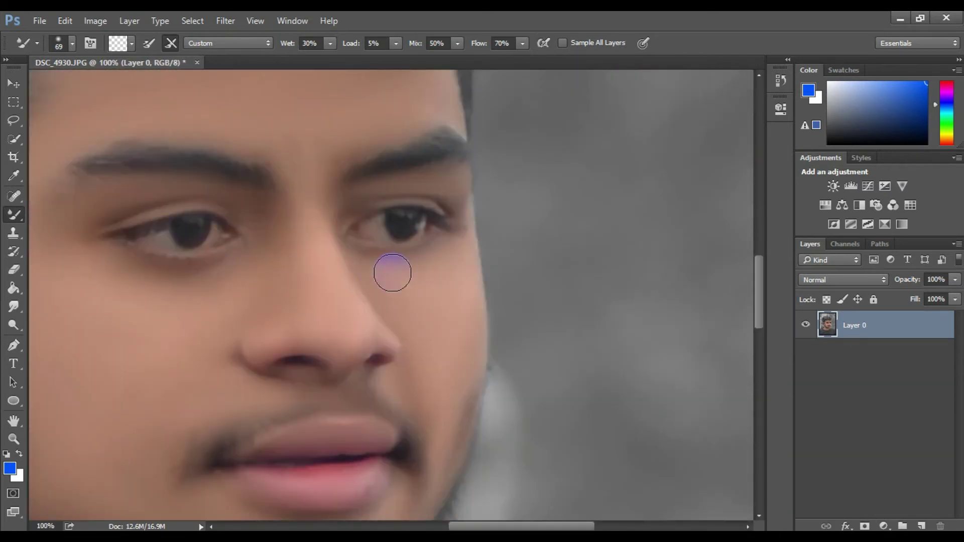
scroll(215, 303, down, 2)
scroll(216, 304, down, 2)
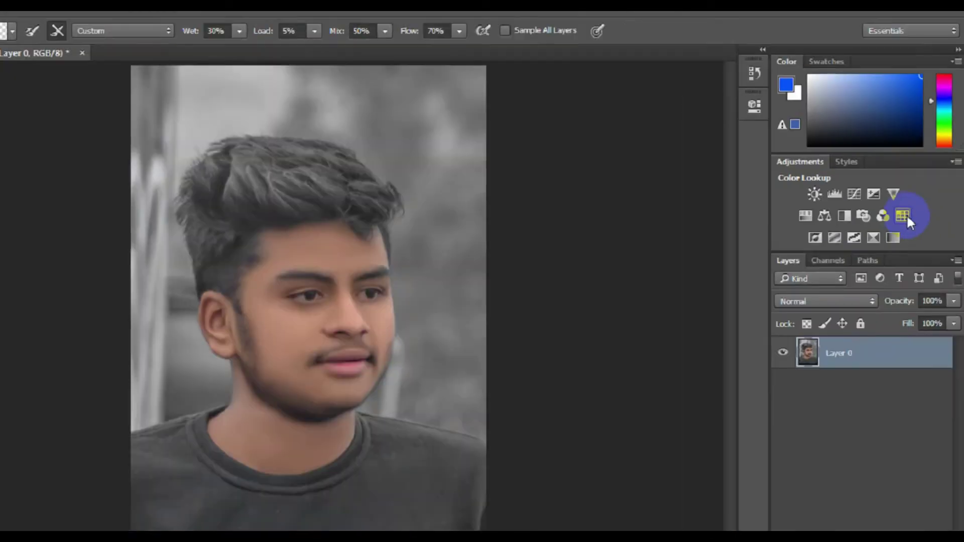
Add a Color Lookup adjustment and browse the 3DLUT file list
click(911, 206)
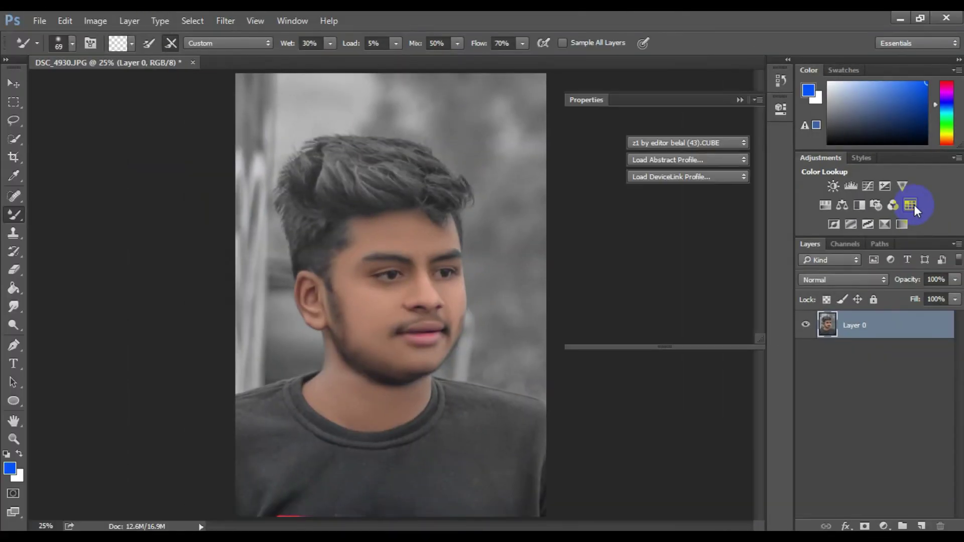
click(723, 143)
scroll(717, 404, down, 2)
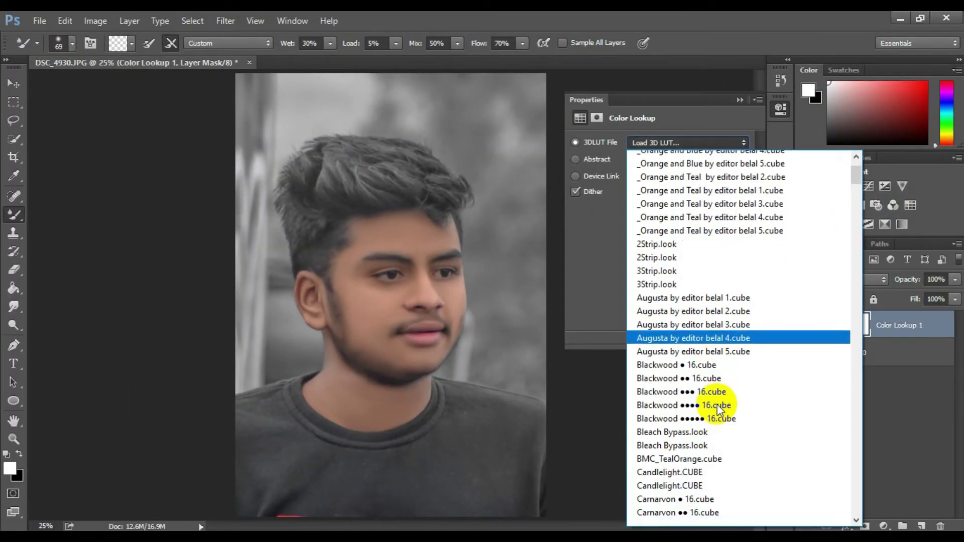
scroll(717, 405, down, 4)
scroll(718, 417, down, 4)
scroll(718, 420, down, 6)
scroll(718, 423, down, 8)
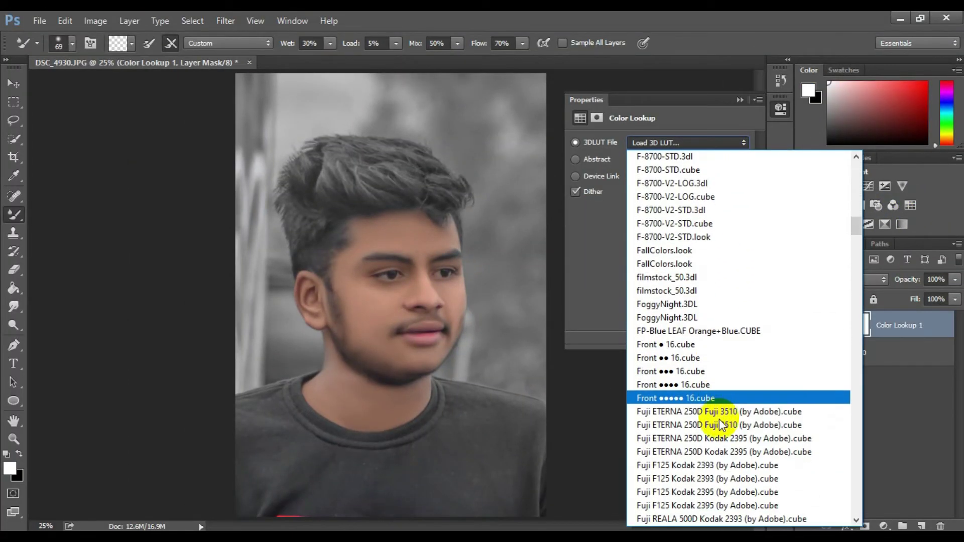
scroll(837, 424, down, 5)
scroll(855, 447, down, 8)
scroll(854, 448, down, 8)
scroll(854, 447, down, 8)
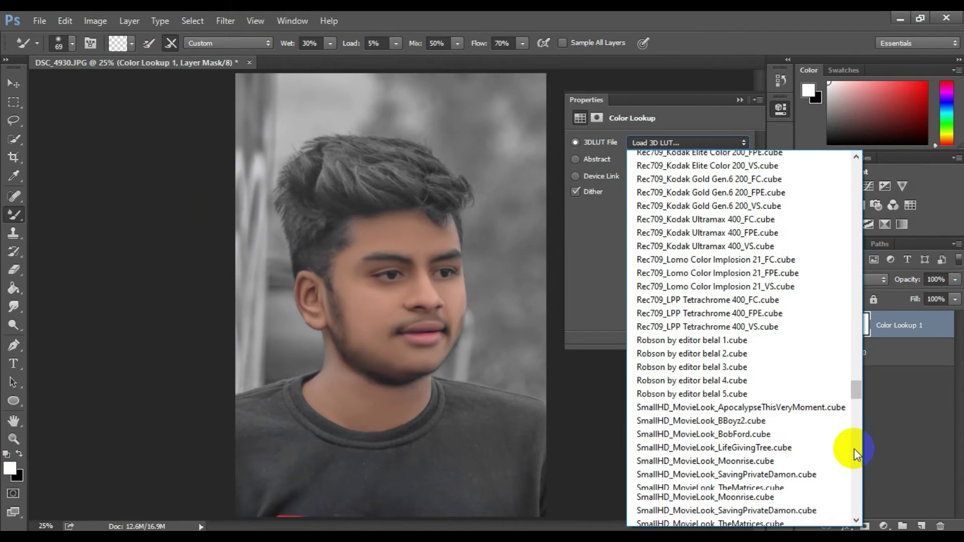
scroll(854, 448, down, 8)
scroll(855, 450, down, 8)
click(869, 476)
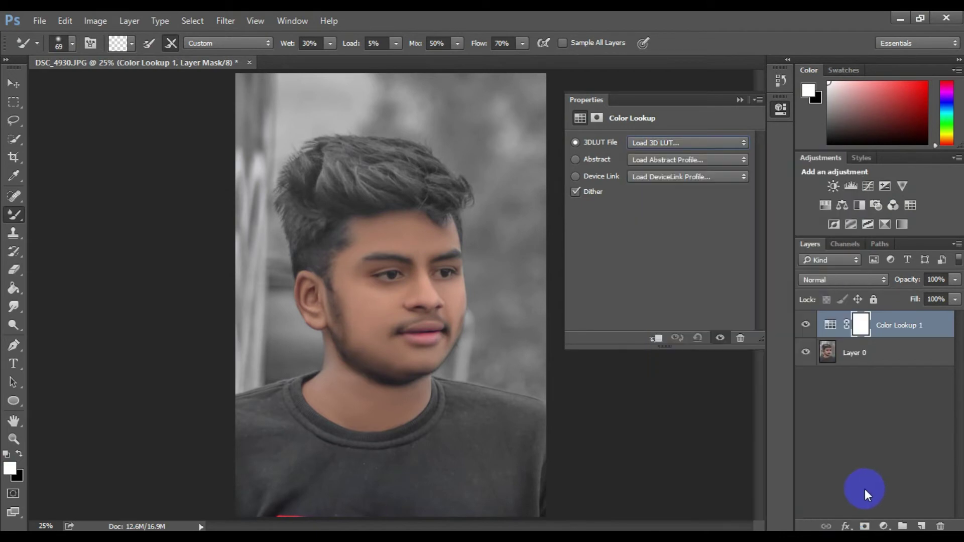
Apply the z1 by editor belal (43).CUBE lookup to the portrait
click(689, 143)
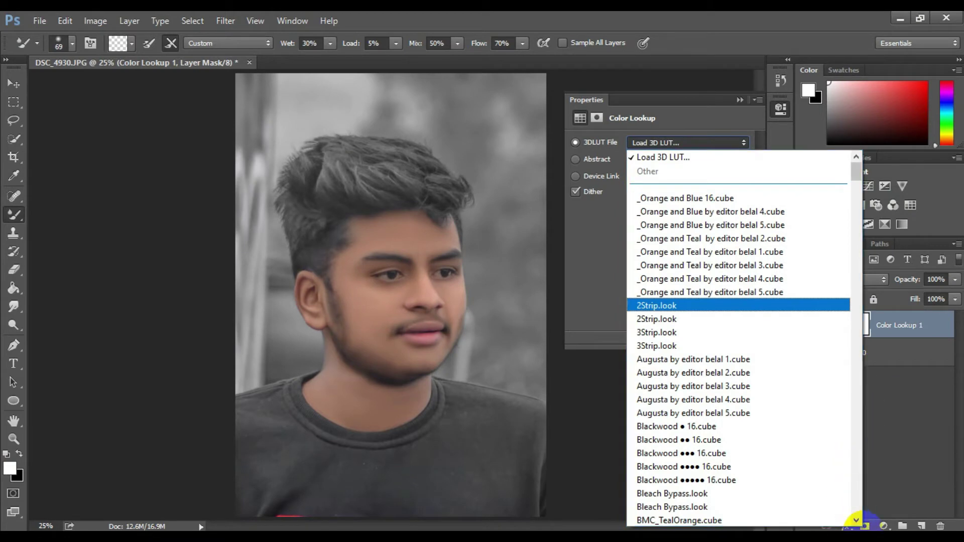
click(858, 502)
scroll(855, 503, down, 10)
scroll(854, 503, down, 10)
scroll(854, 503, down, 10)
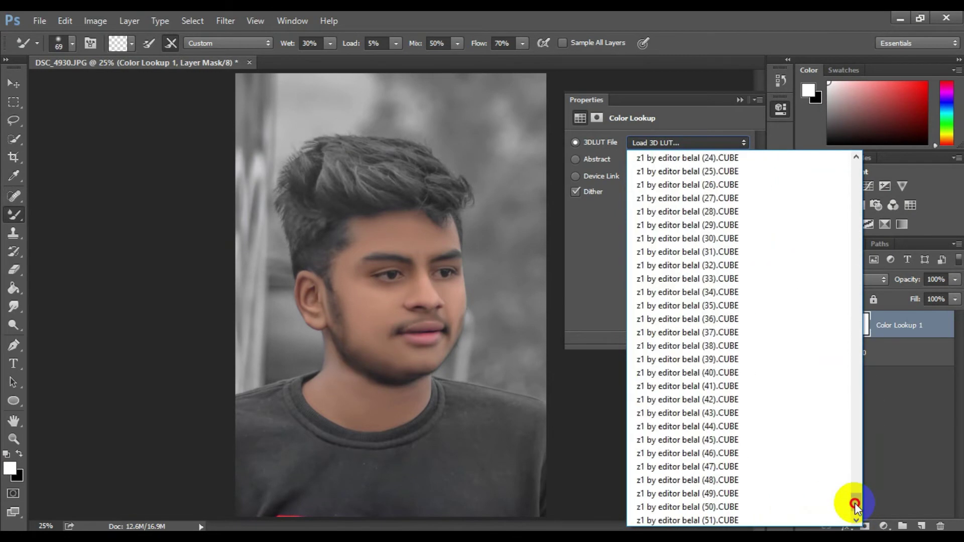
click(673, 411)
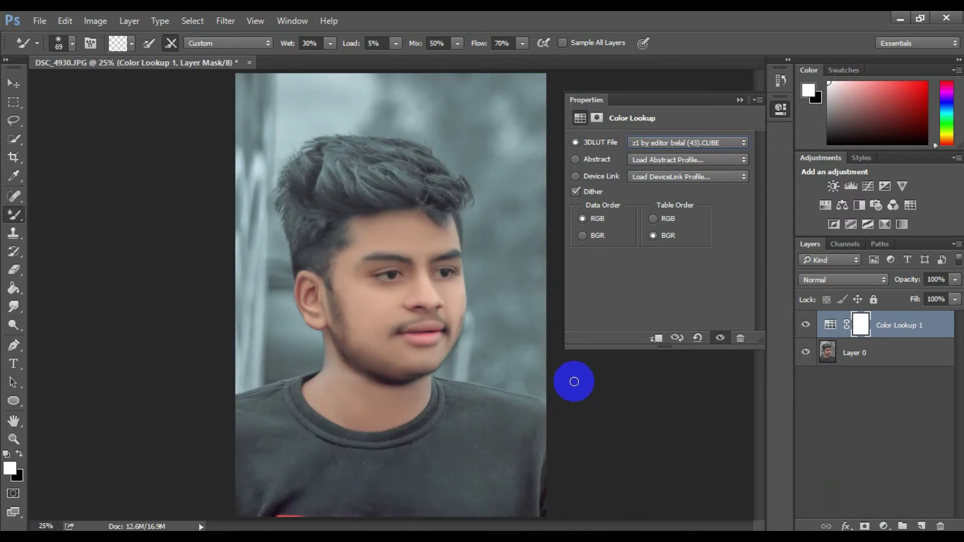
Compare the (44) and (42) lookups, return to (43), and collapse Properties
click(702, 142)
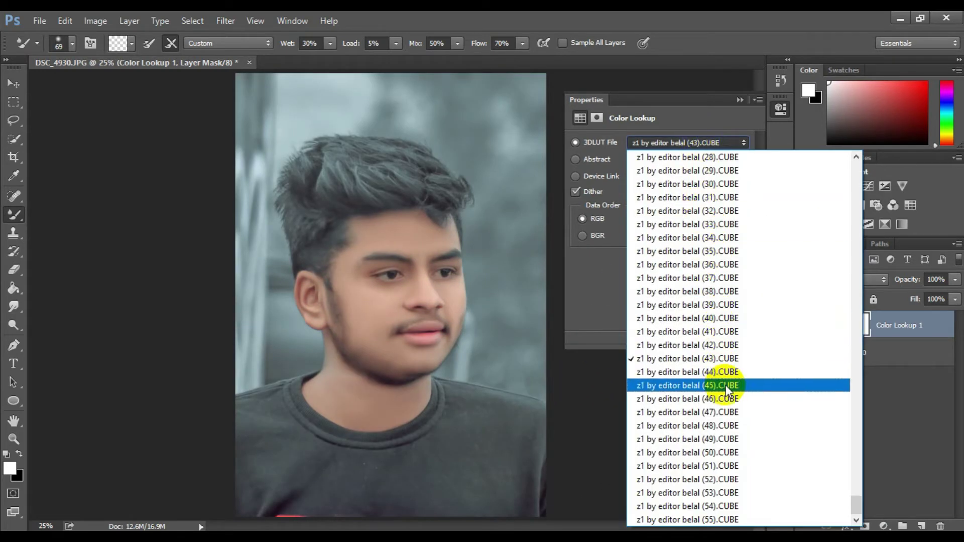
click(718, 372)
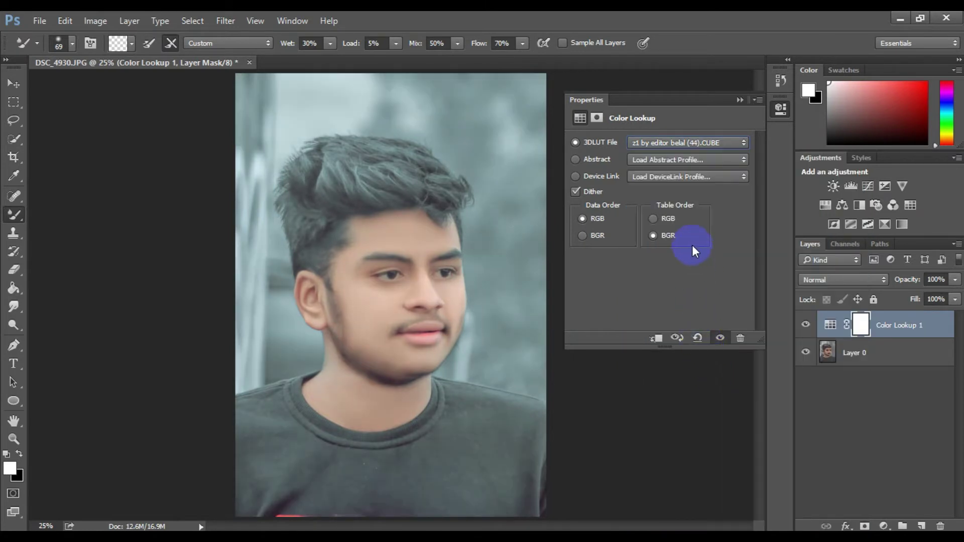
click(694, 140)
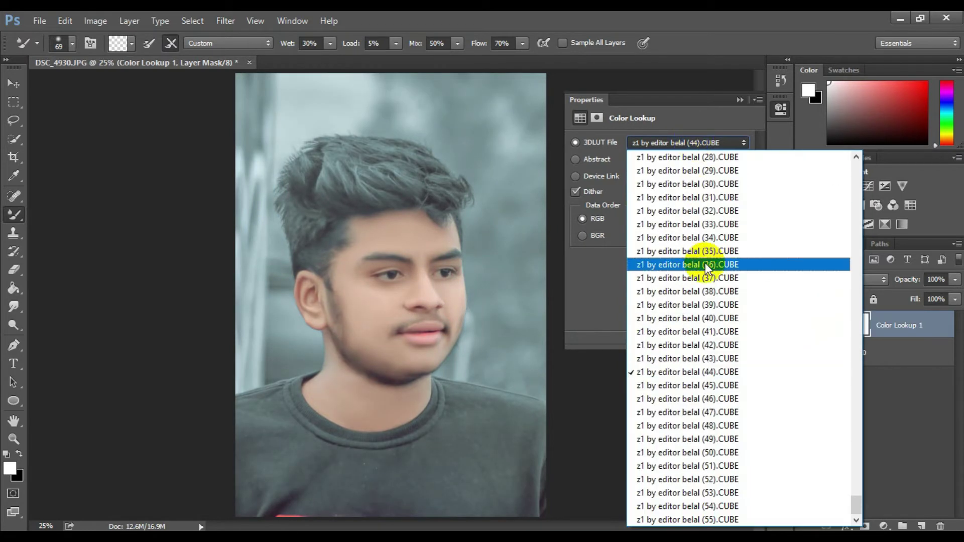
click(721, 345)
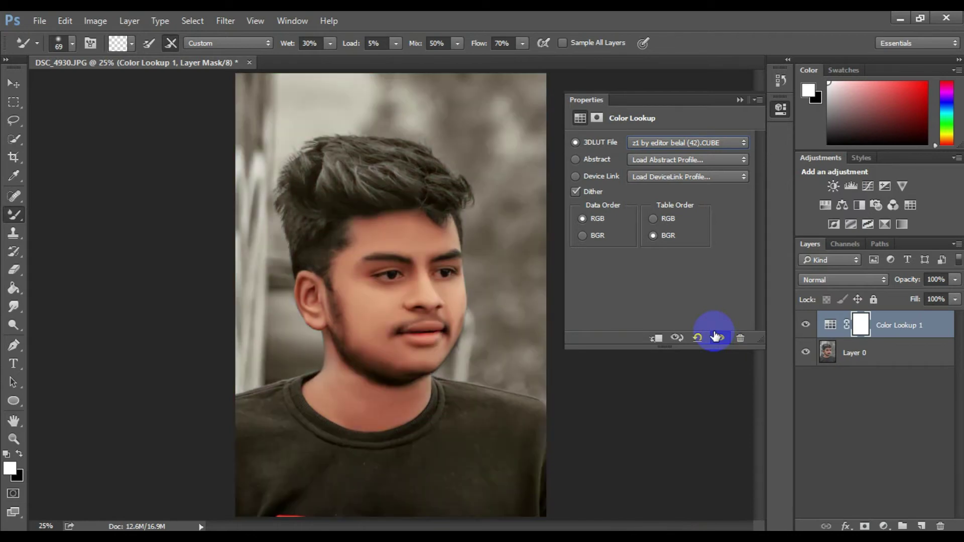
click(700, 143)
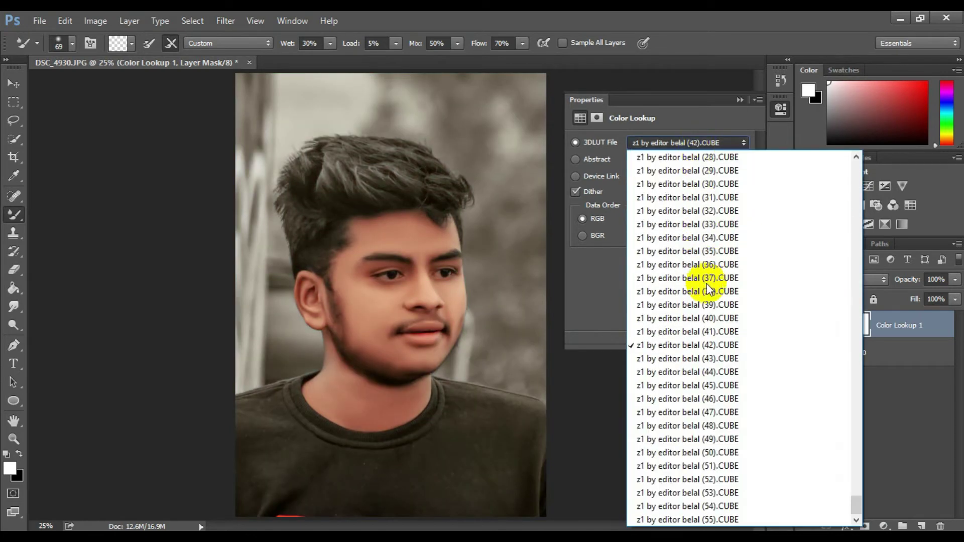
click(719, 359)
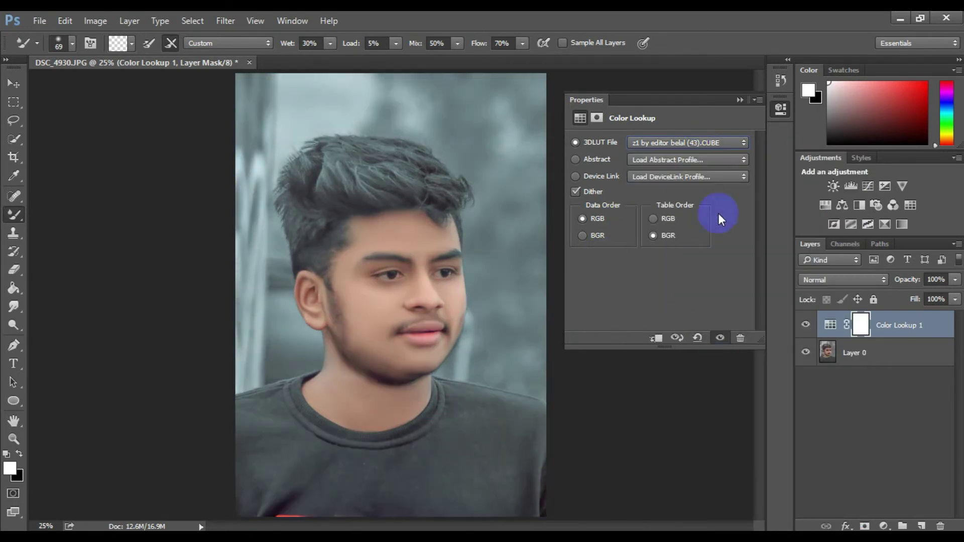
click(739, 100)
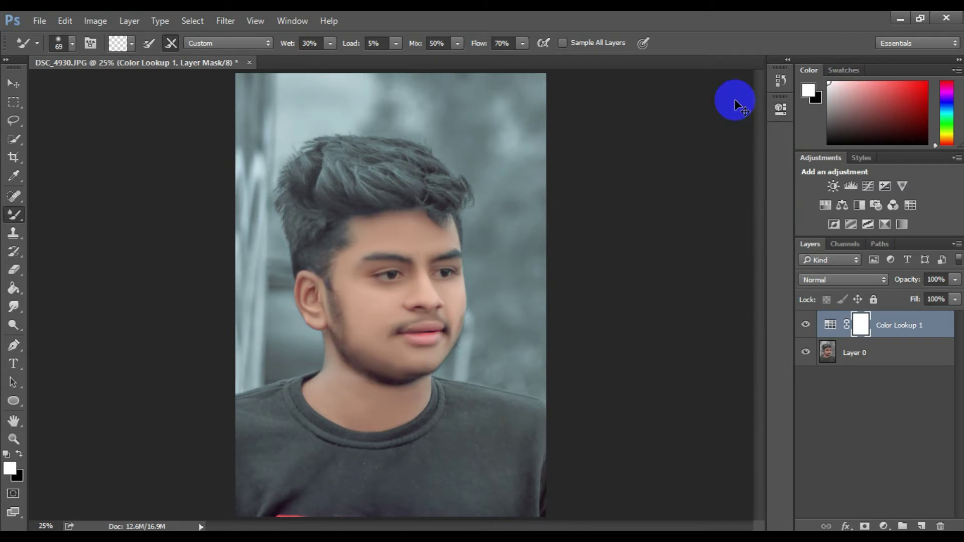
Merge the Color Lookup layer and Layer 0 into a single layer
key(ctrl+minus)
key(ctrl+minus)
key(ctrl+plus)
key(ctrl+plus)
shift+click(874, 358)
right_click(875, 351)
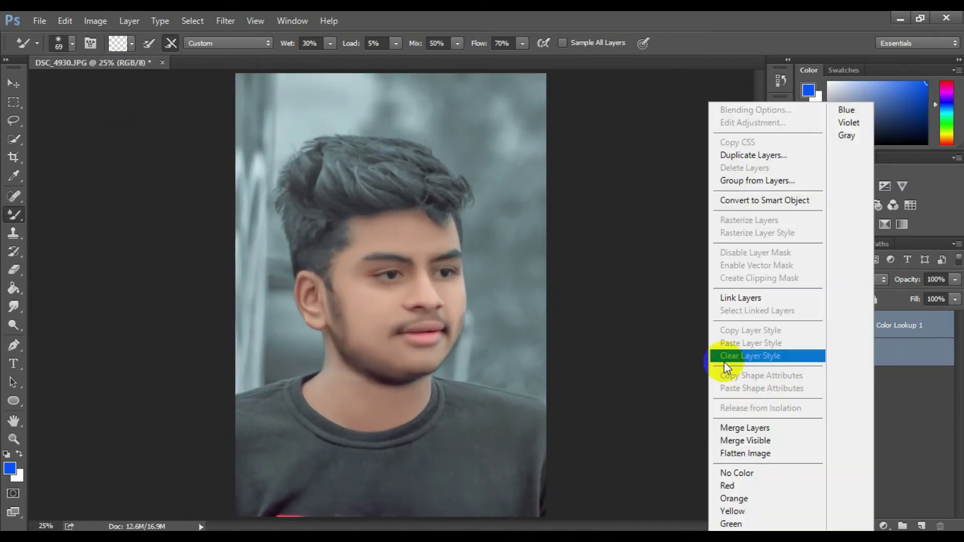
click(725, 430)
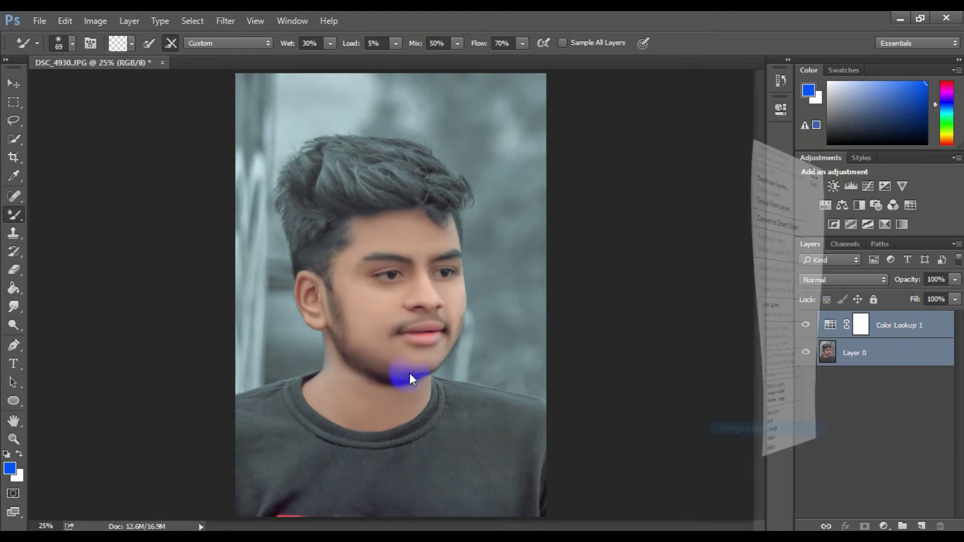
In the Camera Raw Filter, raise clarity and adjust the tone curve
click(237, 22)
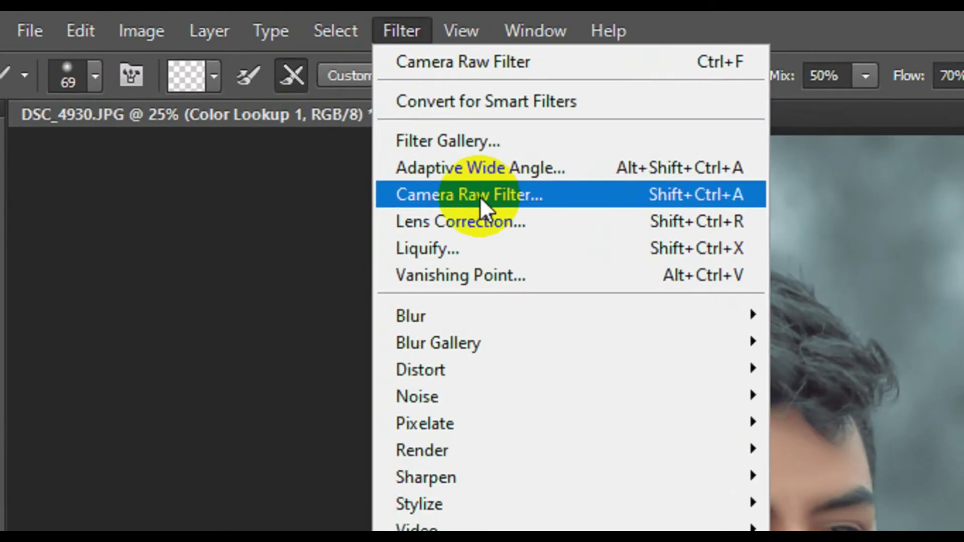
click(265, 103)
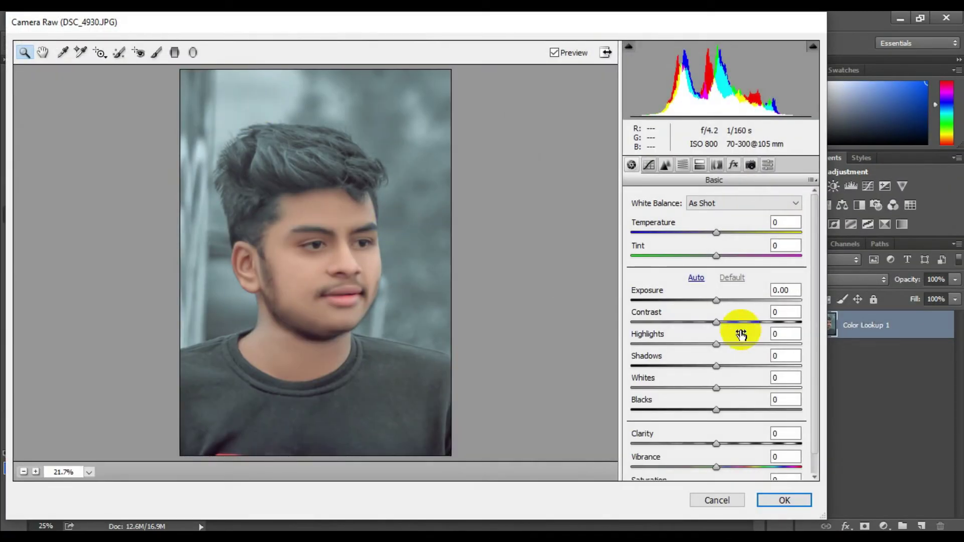
scroll(722, 346, down, 1)
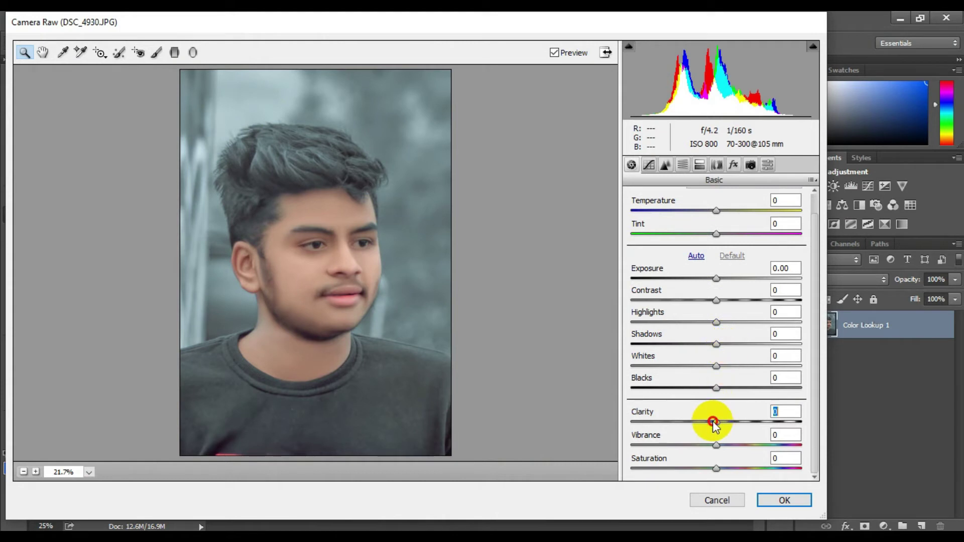
mouse_move(723, 424)
mouse_down()
mouse_move(781, 426)
mouse_move(725, 401)
mouse_up()
click(665, 165)
click(648, 164)
scroll(678, 301, down, 2)
drag(717, 468, 672, 469)
drag(716, 446, 735, 450)
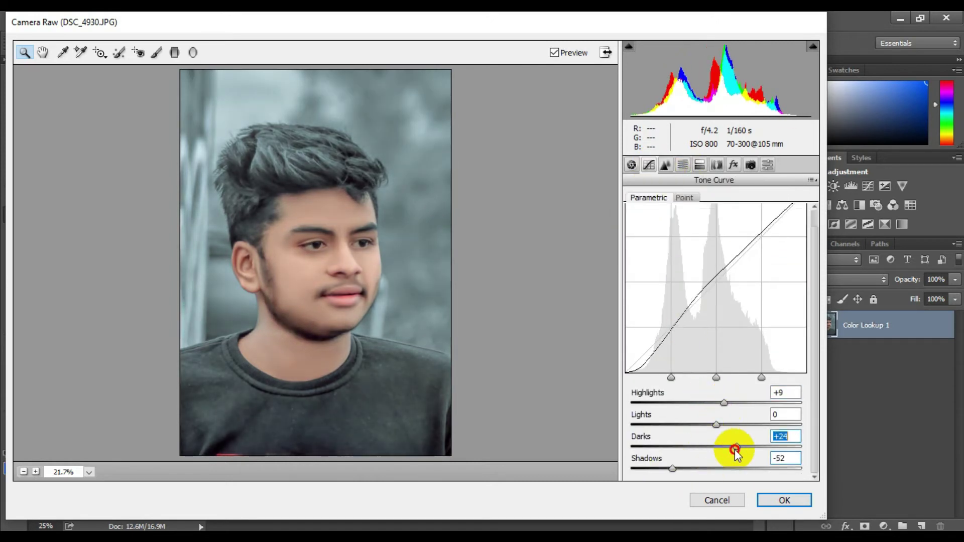
Desaturate greens, yellows and aquas, trim reds and oranges, and keep blues at full saturation
click(682, 164)
click(671, 219)
drag(721, 334, 635, 335)
drag(720, 312, 636, 312)
drag(720, 358, 636, 358)
drag(720, 381, 609, 379)
drag(721, 289, 716, 289)
mouse_move(721, 265)
mouse_down()
mouse_move(708, 265)
mouse_move(718, 265)
mouse_up()
mouse_move(636, 358)
mouse_down()
mouse_move(816, 387)
mouse_move(768, 384)
mouse_up()
Set vibrance to +37, clarity and shadows to +100, and lift blacks and whites
click(632, 165)
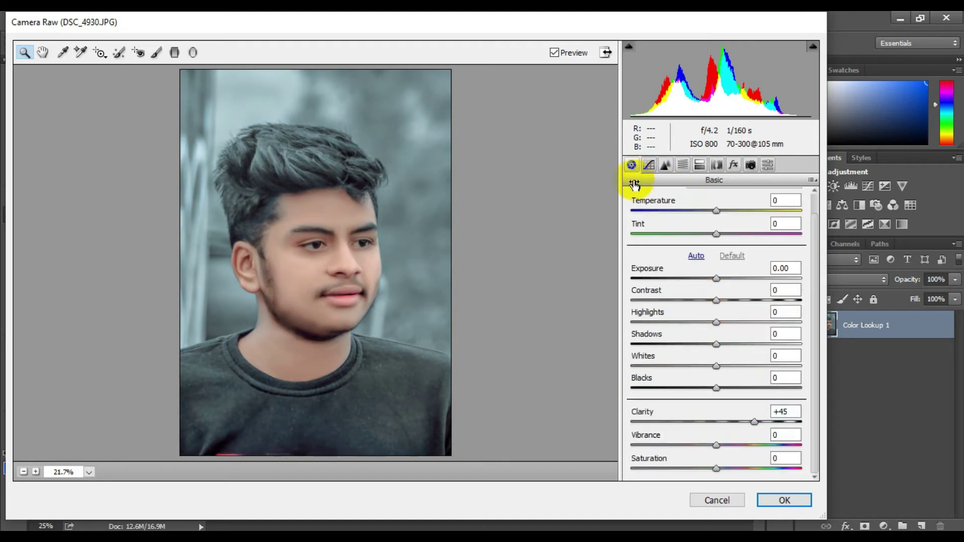
mouse_move(716, 445)
mouse_down()
mouse_move(775, 445)
mouse_move(747, 446)
mouse_move(823, 422)
mouse_up()
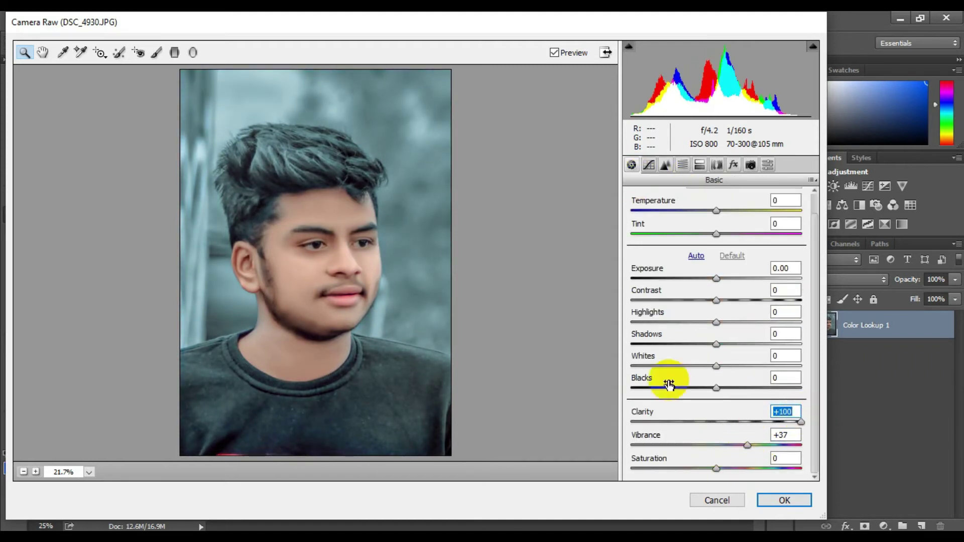
drag(716, 344, 826, 347)
mouse_move(717, 388)
mouse_down()
mouse_move(725, 388)
mouse_move(719, 366)
mouse_up()
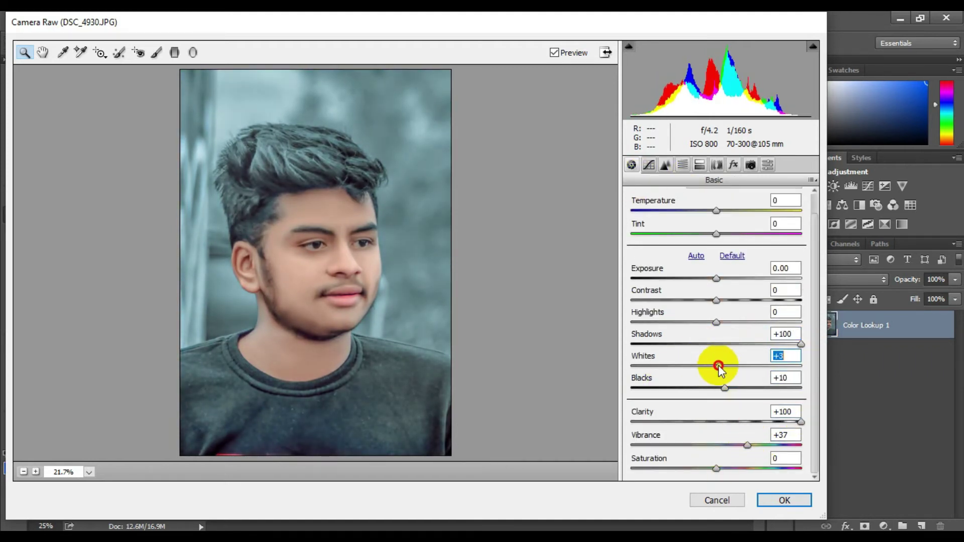
Commit the Camera Raw grade and zoom in close on the left eye
click(785, 501)
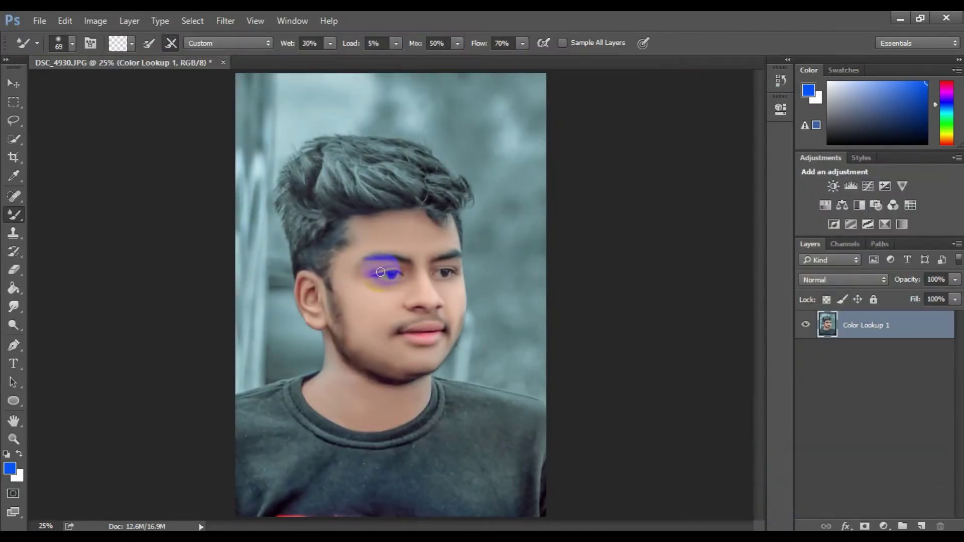
scroll(380, 270, up, 1)
scroll(379, 270, up, 1)
scroll(380, 271, up, 1)
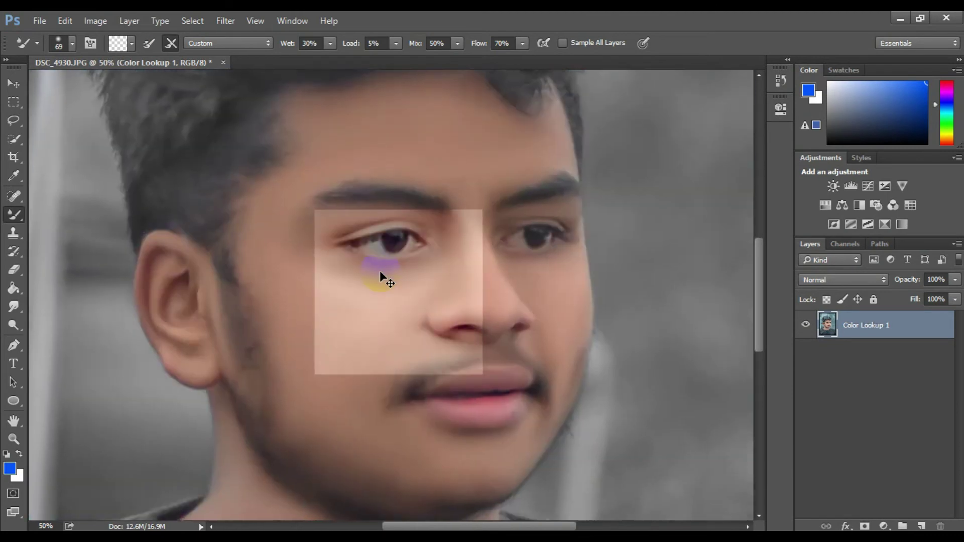
scroll(379, 270, up, 1)
drag(372, 251, 350, 311)
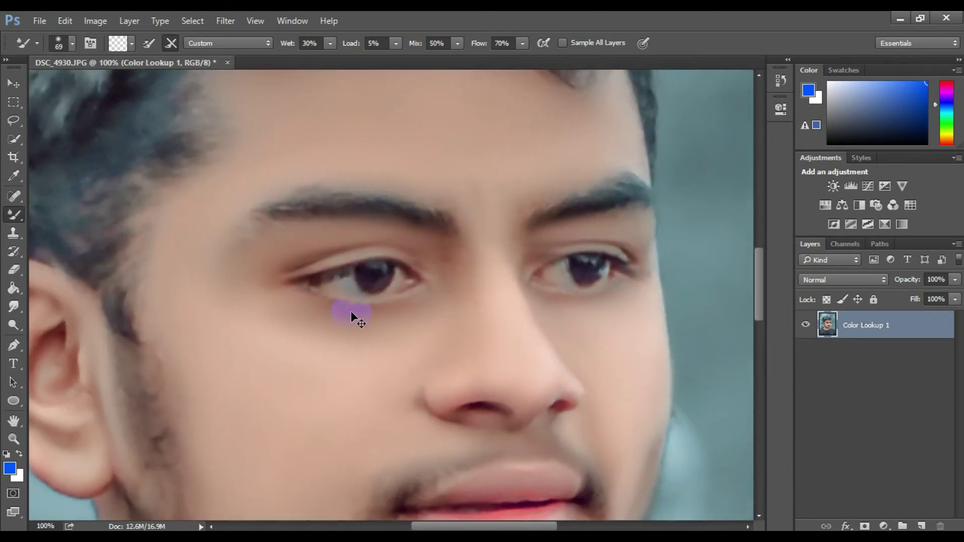
scroll(350, 312, up, 1)
drag(352, 348, 338, 379)
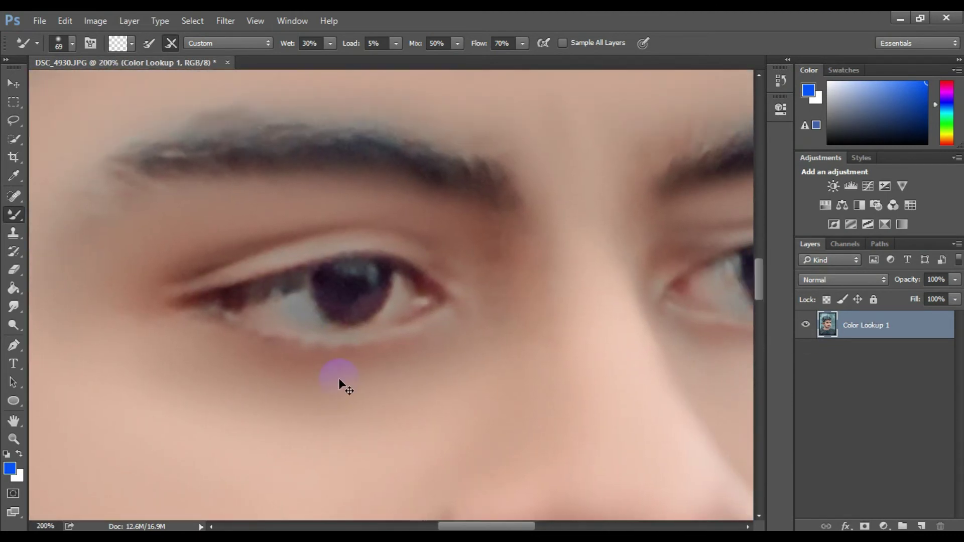
scroll(334, 377, up, 1)
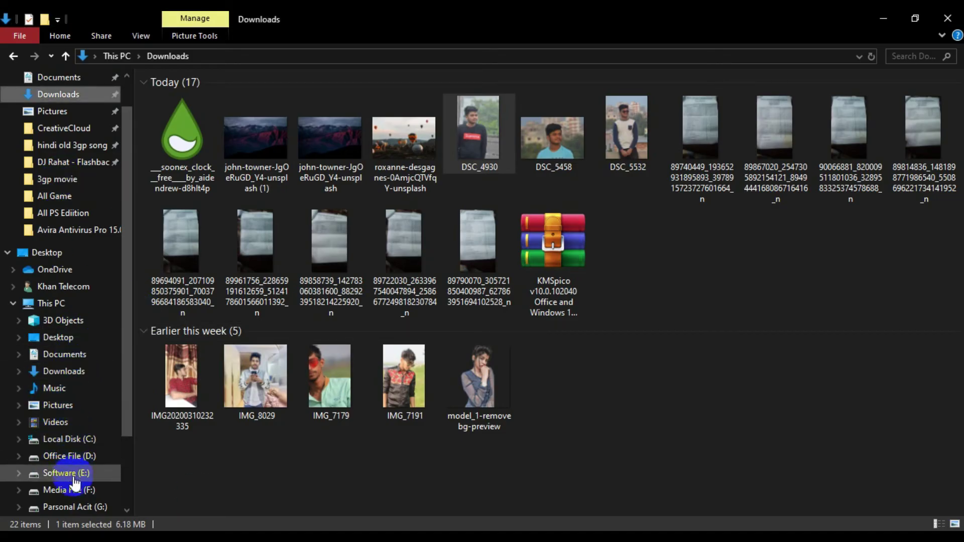
Open the G:\Photoshop\All Presets\Png\Png folder in File Explorer
click(73, 508)
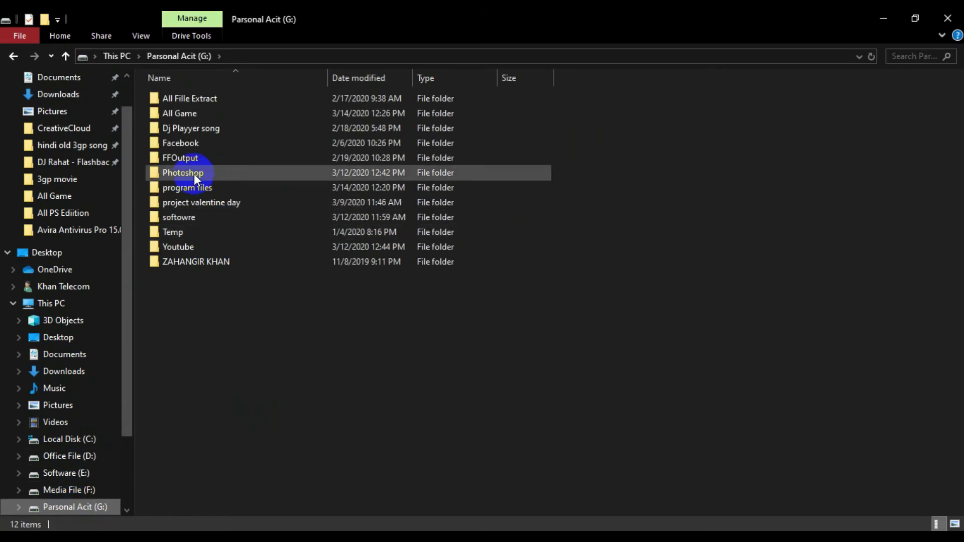
double_click(200, 172)
double_click(222, 125)
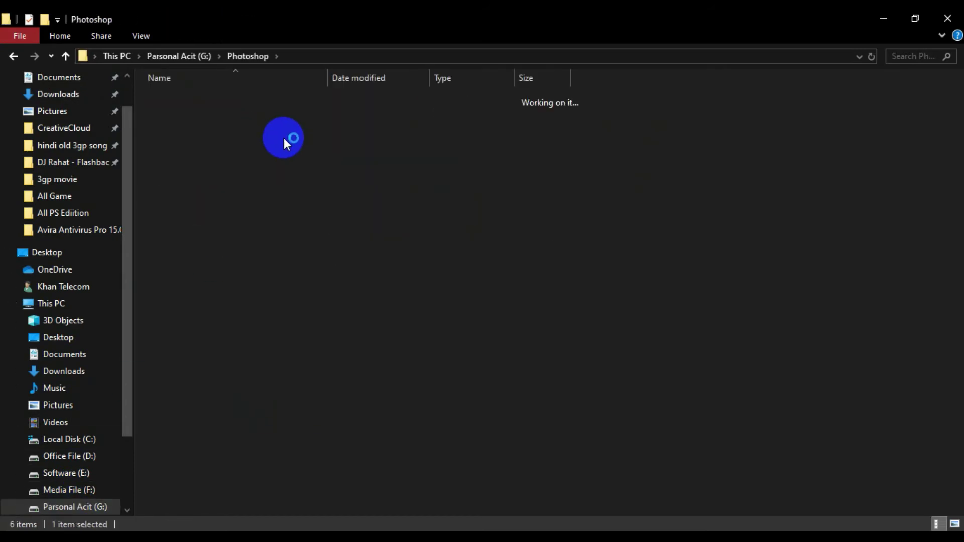
click(194, 172)
double_click(195, 173)
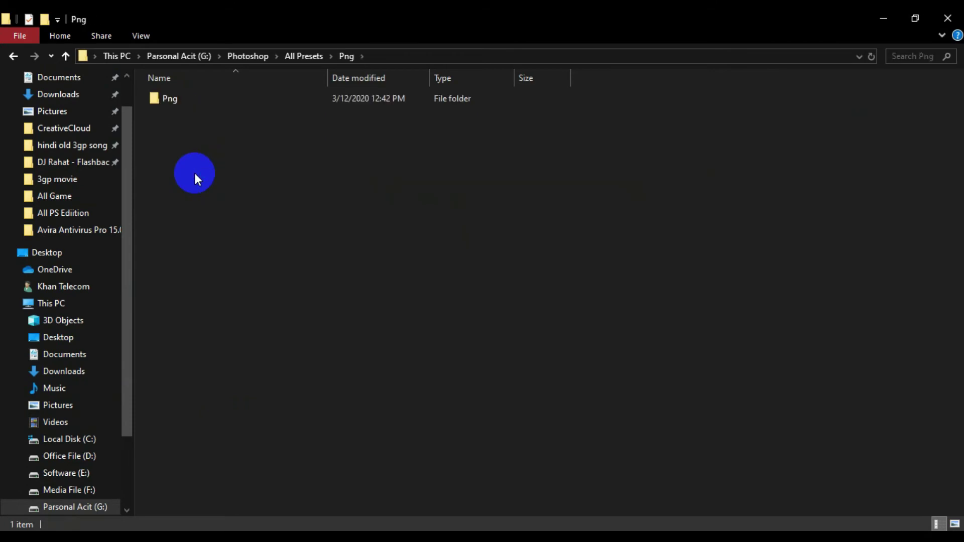
double_click(197, 101)
Drag eye_PNG6183 from the folder into the Photoshop portrait
scroll(345, 316, down, 5)
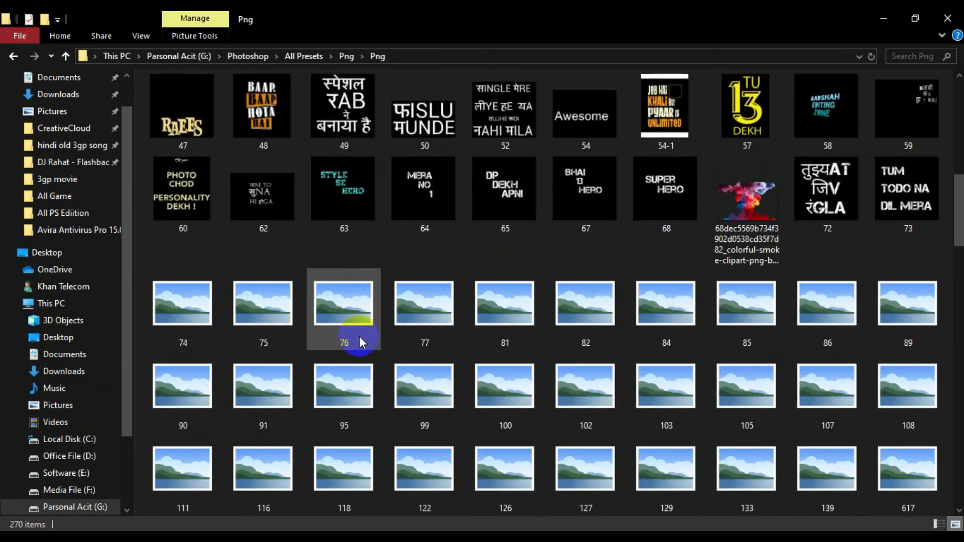
scroll(359, 336, down, 5)
scroll(358, 345, down, 5)
scroll(359, 357, down, 5)
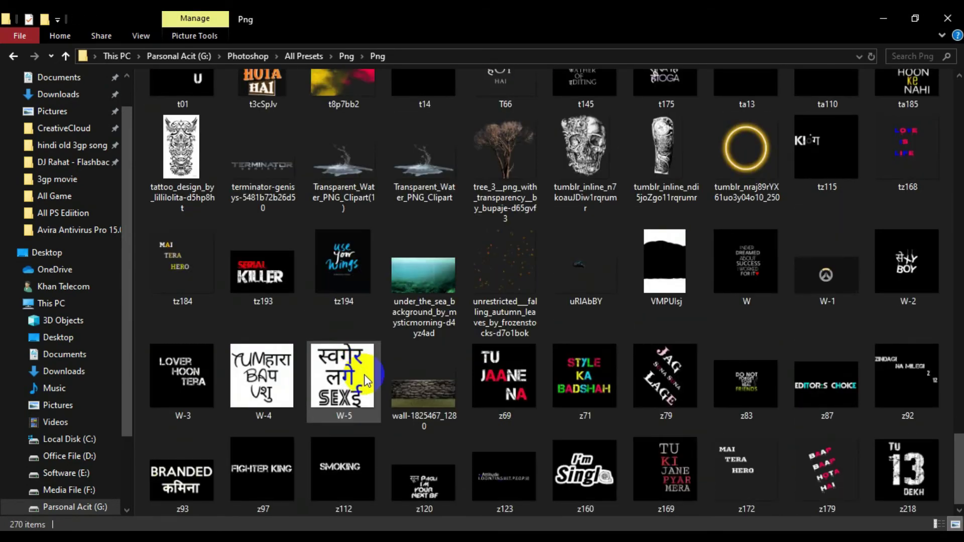
scroll(430, 361, up, 5)
scroll(431, 363, up, 10)
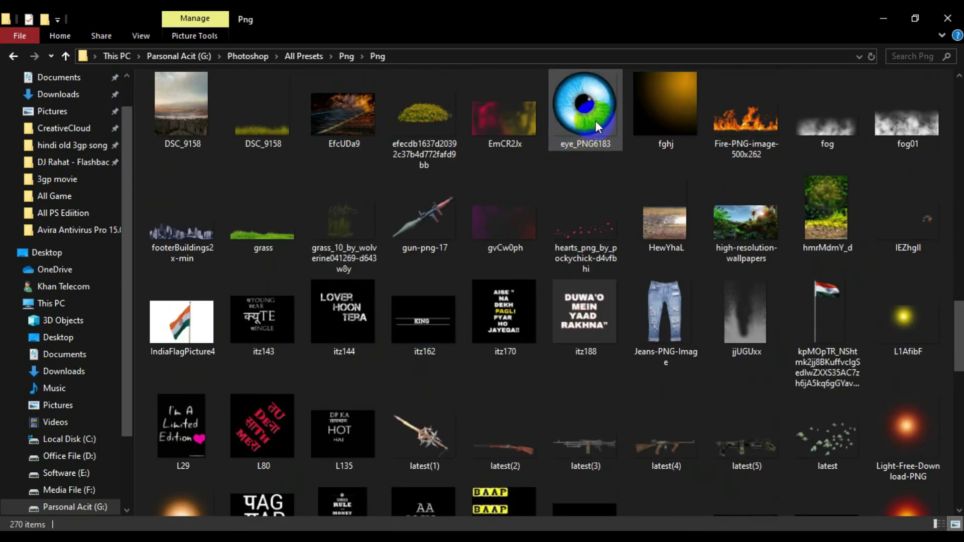
mouse_move(595, 120)
mouse_down()
mouse_move(469, 339)
mouse_move(369, 286)
mouse_up()
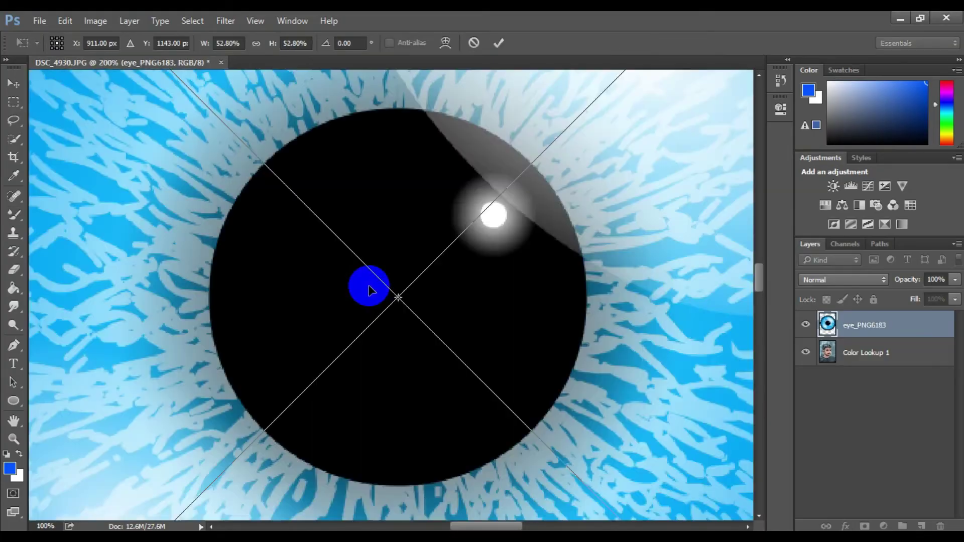
Scale the placed eye graphic down to iris size and commit it
key(ctrl+minus)
key(ctrl+minus)
key(ctrl+minus)
key(ctrl+minus)
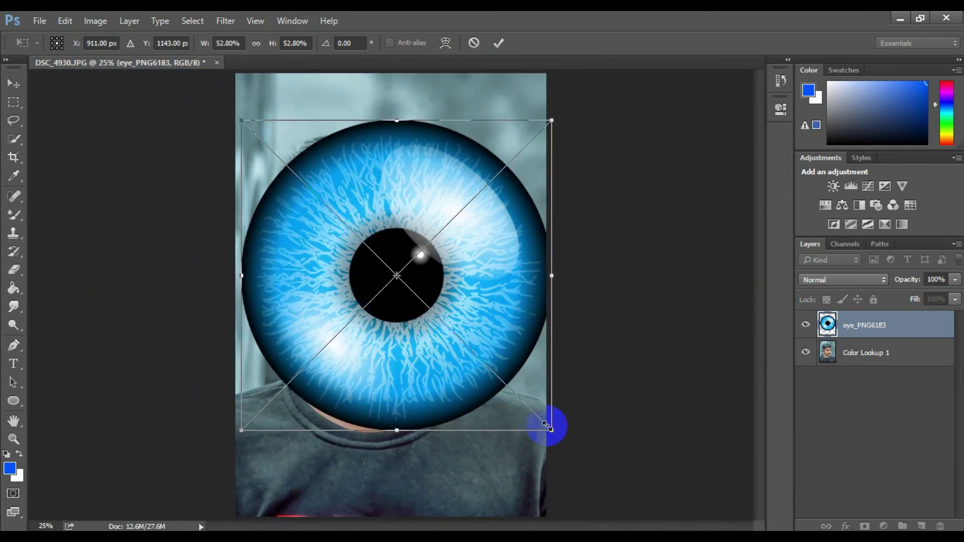
drag(547, 426, 400, 286)
click(496, 44)
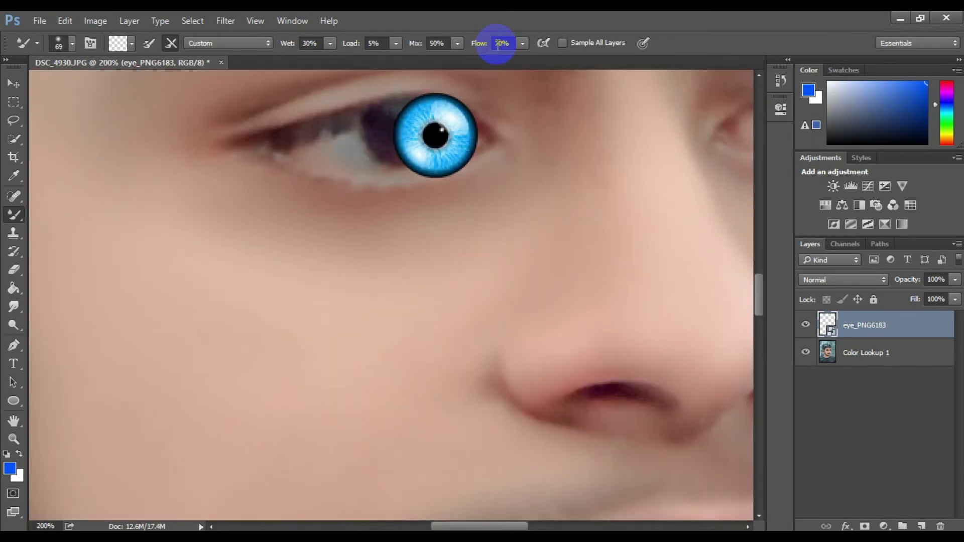
Zoom in and move the blue iris over the subject's eye
scroll(521, 80, down, 2)
key(ctrl+plus)
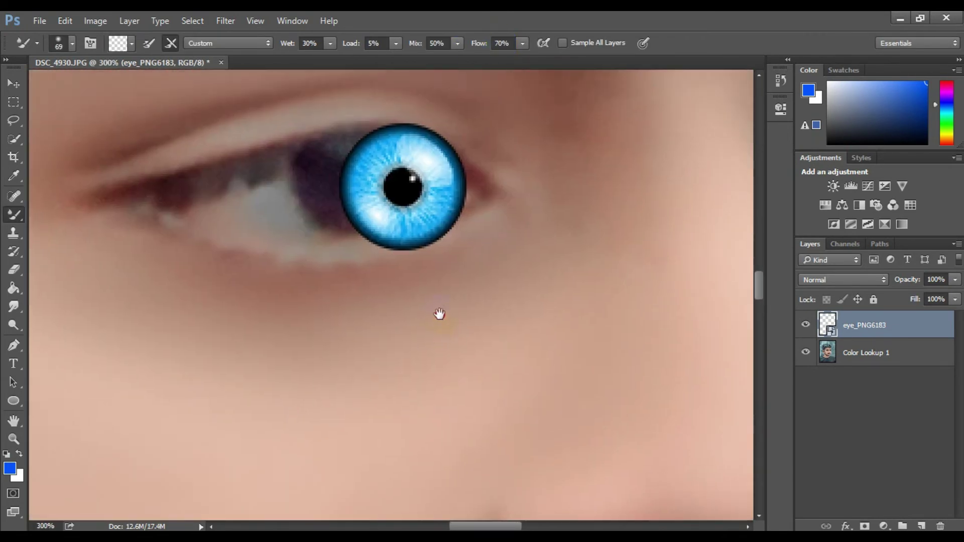
click(394, 239)
click(13, 84)
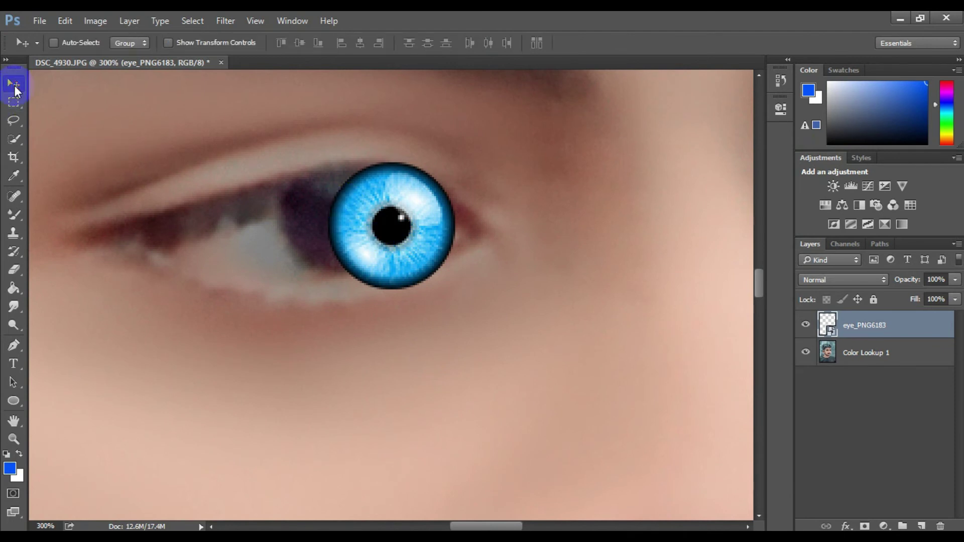
click(397, 224)
drag(400, 224, 354, 231)
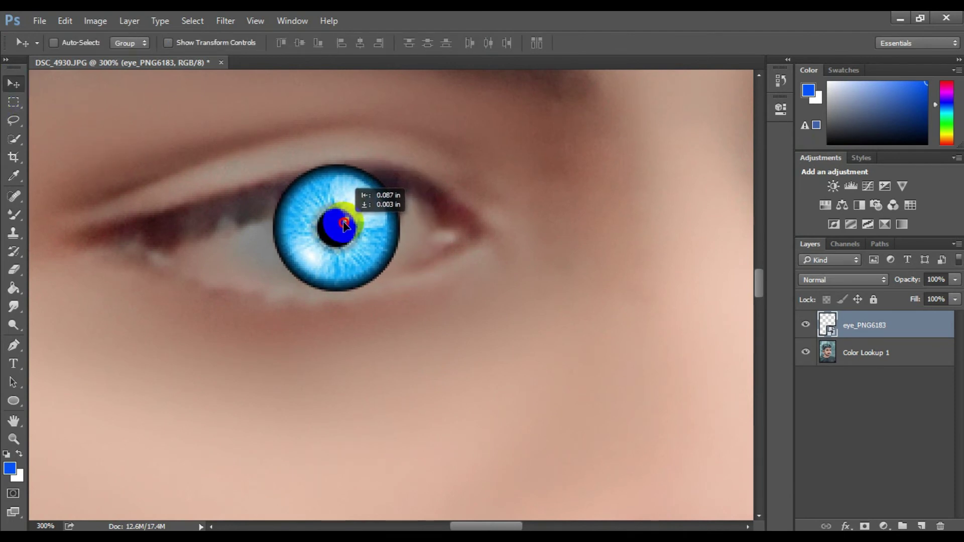
Rasterize the blue iris eye layer and set its blend mode to Multiply
key(e)
click(354, 231)
click(498, 224)
click(843, 279)
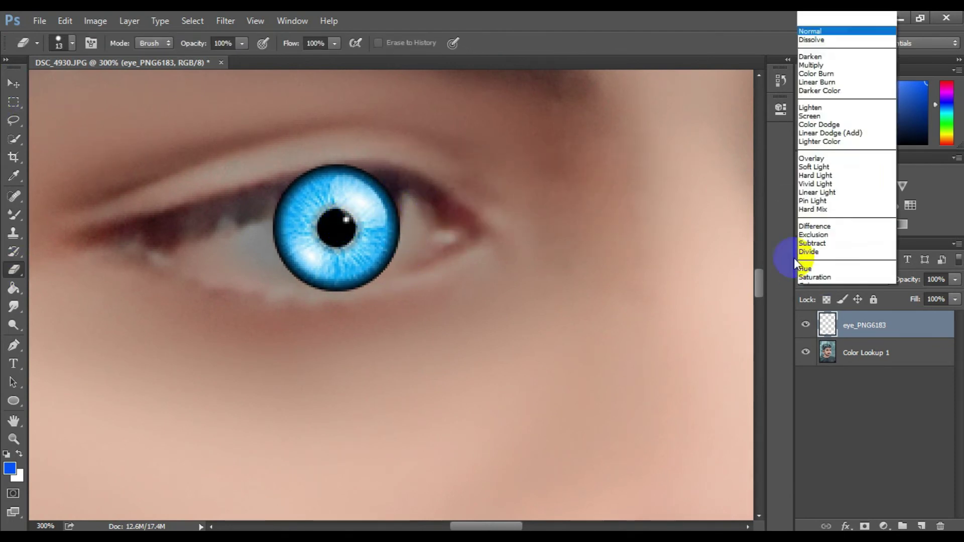
click(824, 51)
Erase the iris where it overlaps the upper and lower eyelids
mouse_move(270, 179)
mouse_down()
mouse_move(405, 207)
mouse_move(254, 194)
mouse_move(304, 291)
mouse_move(436, 178)
mouse_up()
mouse_move(355, 295)
mouse_down()
mouse_move(267, 192)
mouse_move(408, 198)
mouse_move(305, 293)
mouse_up()
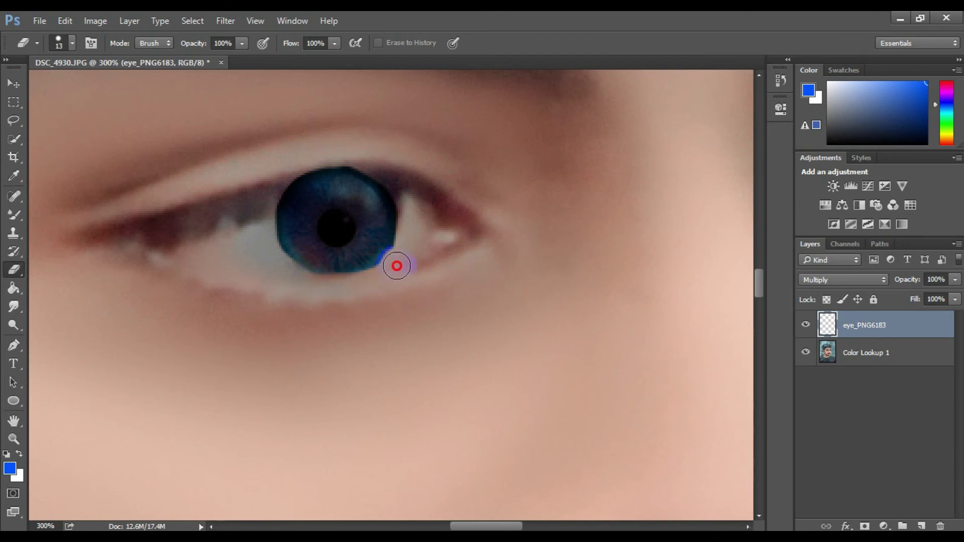
key(ctrl+t)
click(14, 83)
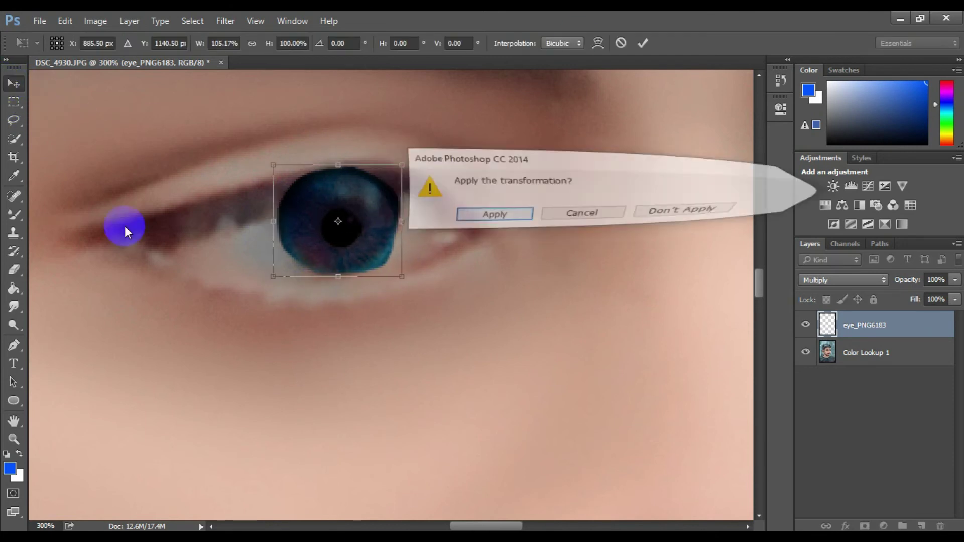
key(Return)
click(392, 268)
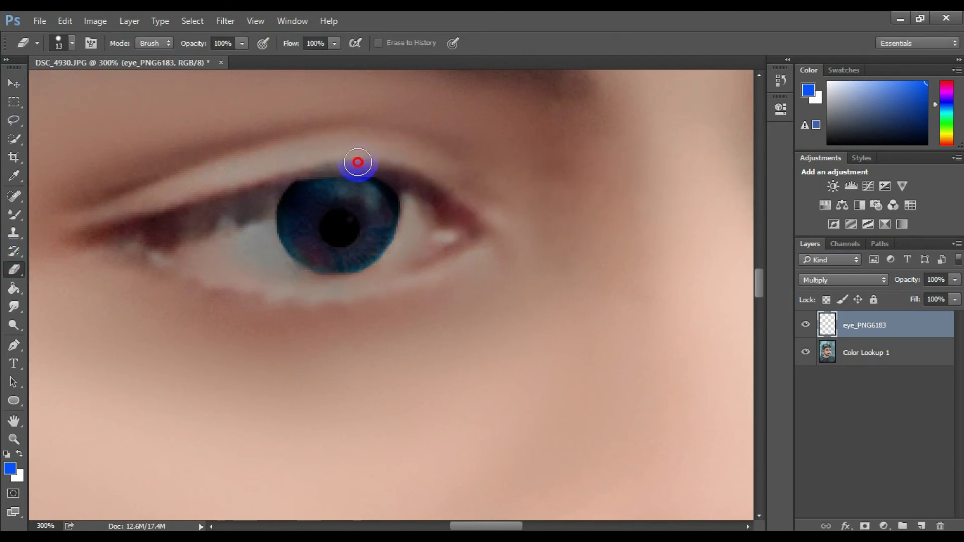
Set the eye layer's opacity to 50%
key(ctrl+minus)
key(ctrl+minus)
key(ctrl+plus)
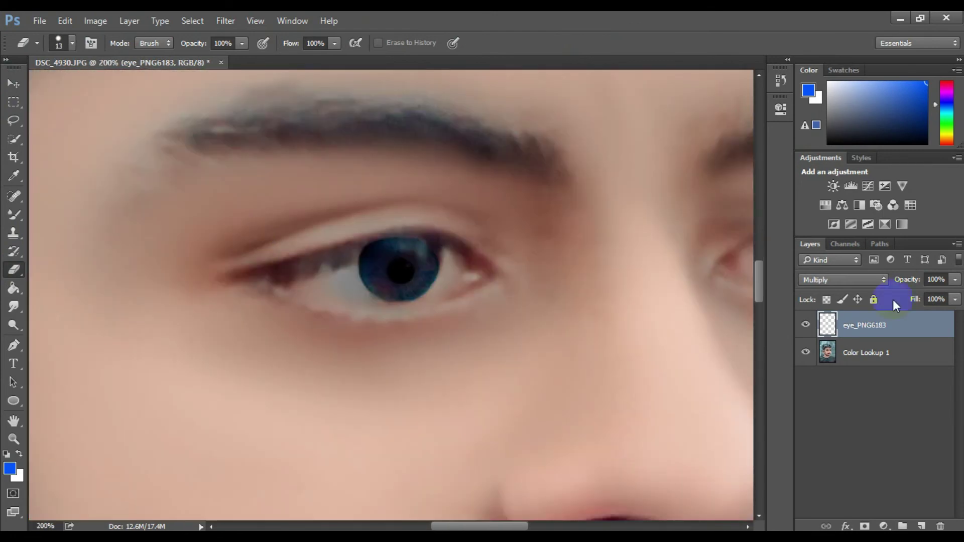
click(935, 279)
text(50)
key(Return)
Alt-drag a copy of the iris onto the other eye and resize it to fit
key(v)
drag(119, 251, 553, 259)
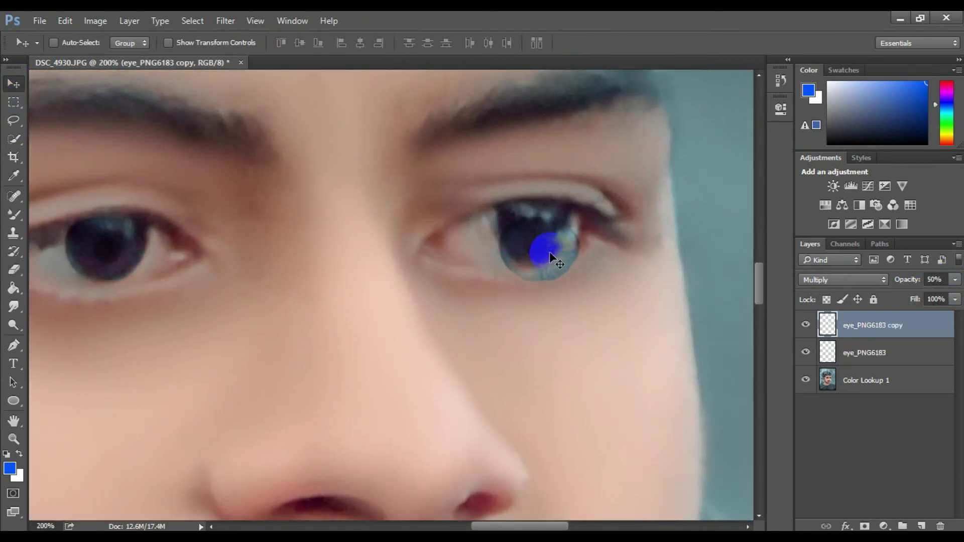
key(ctrl+t)
drag(564, 190, 577, 197)
click(642, 39)
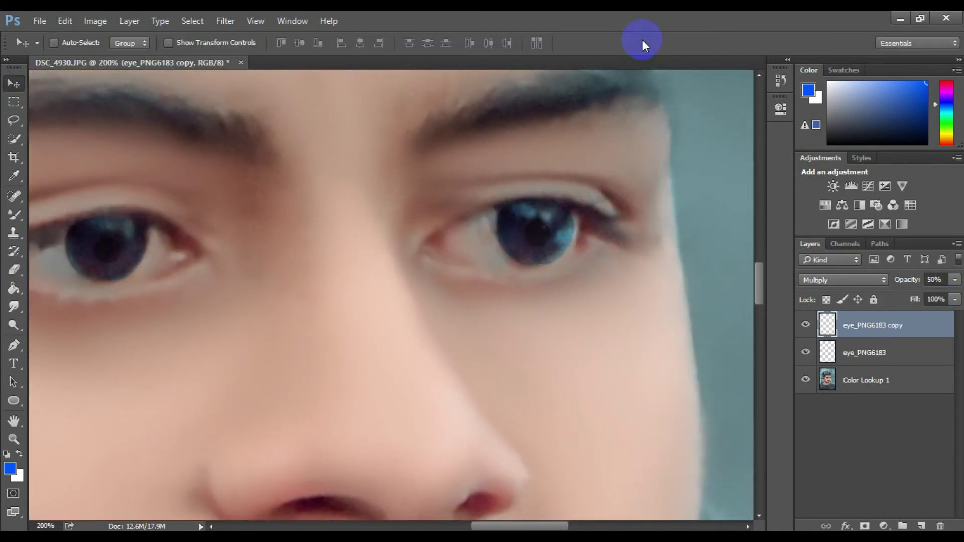
key(ctrl+minus)
key(ctrl+minus)
key(ctrl+minus)
key(ctrl+minus)
key(ctrl+minus)
key(ctrl+minus)
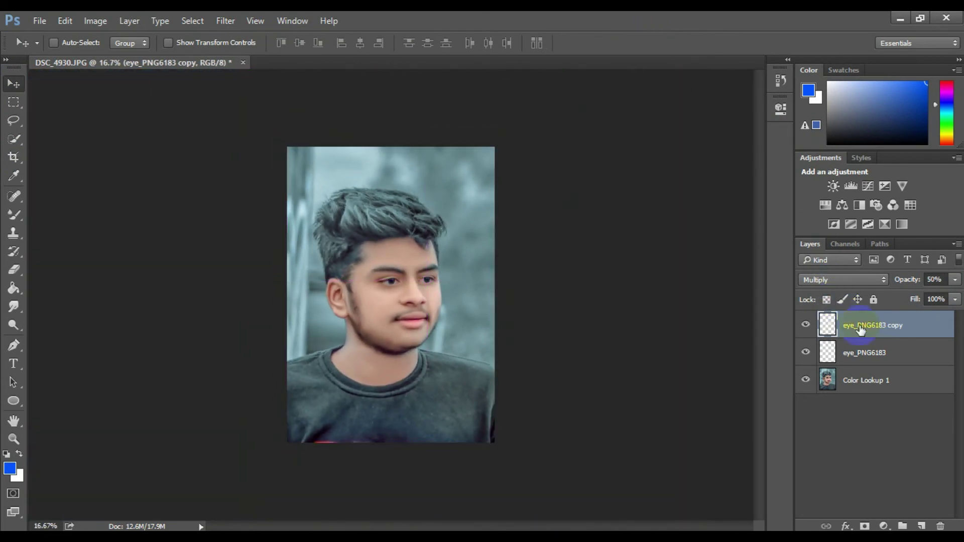
shift+click(865, 359)
Merge both eye layers and Color Lookup 1 into a single layer
shift+click(871, 376)
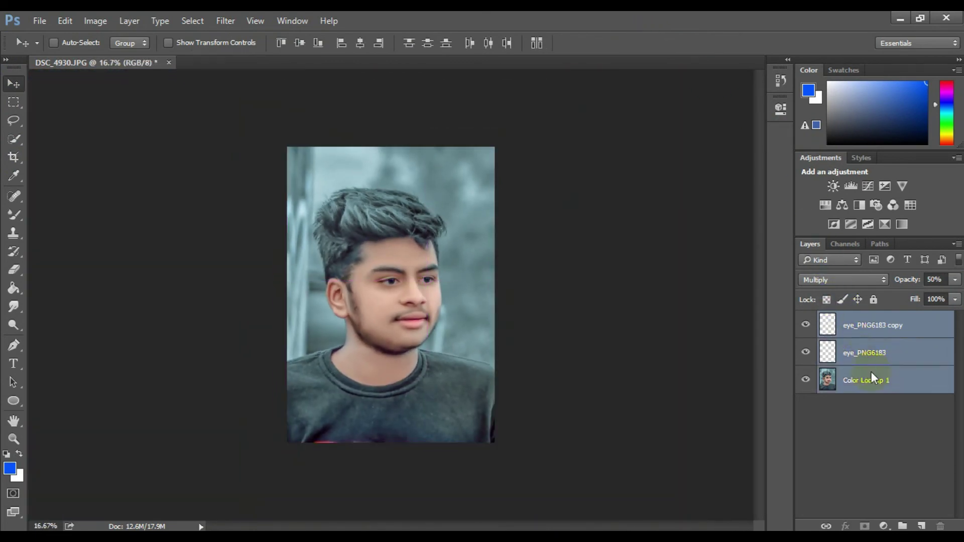
right_click(872, 376)
click(758, 430)
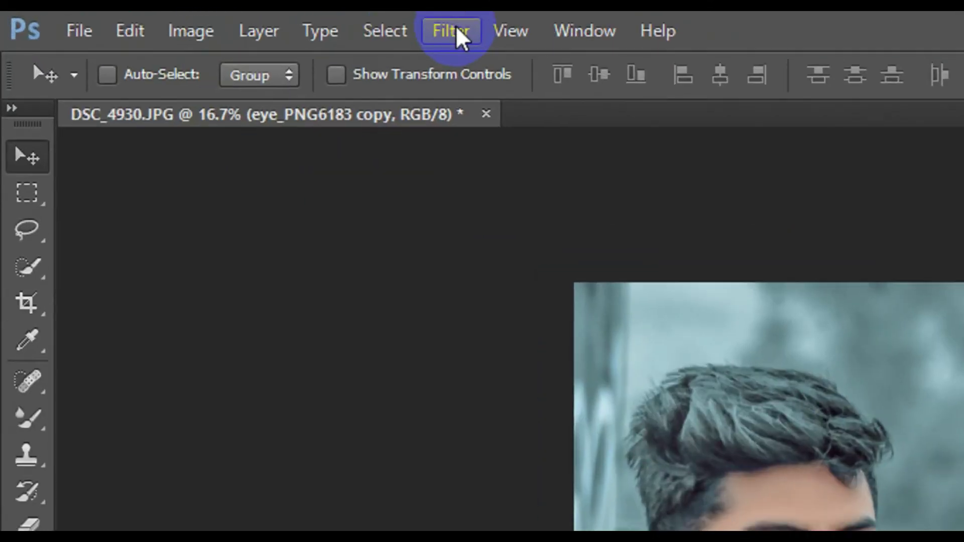
Open the Camera Raw Filter and select the Radial Filter tool
click(225, 21)
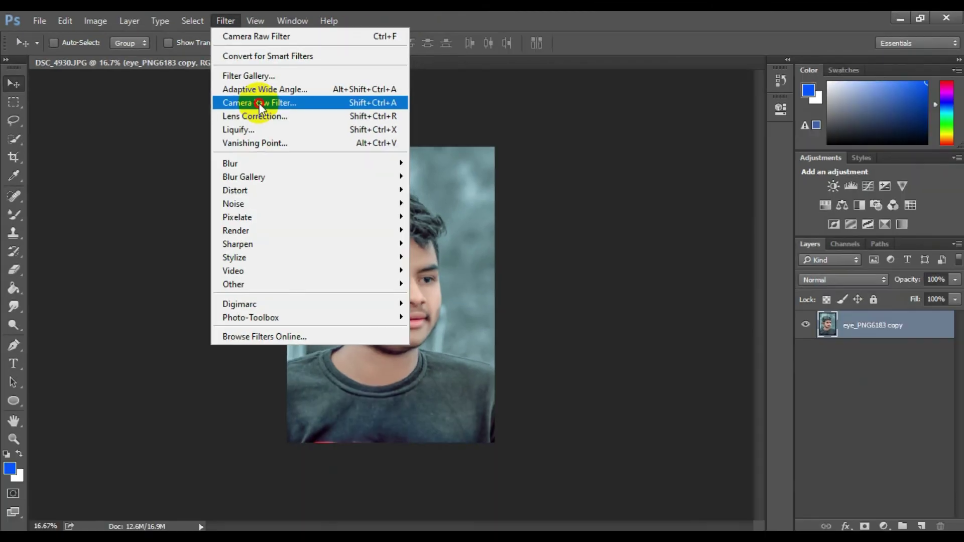
click(258, 104)
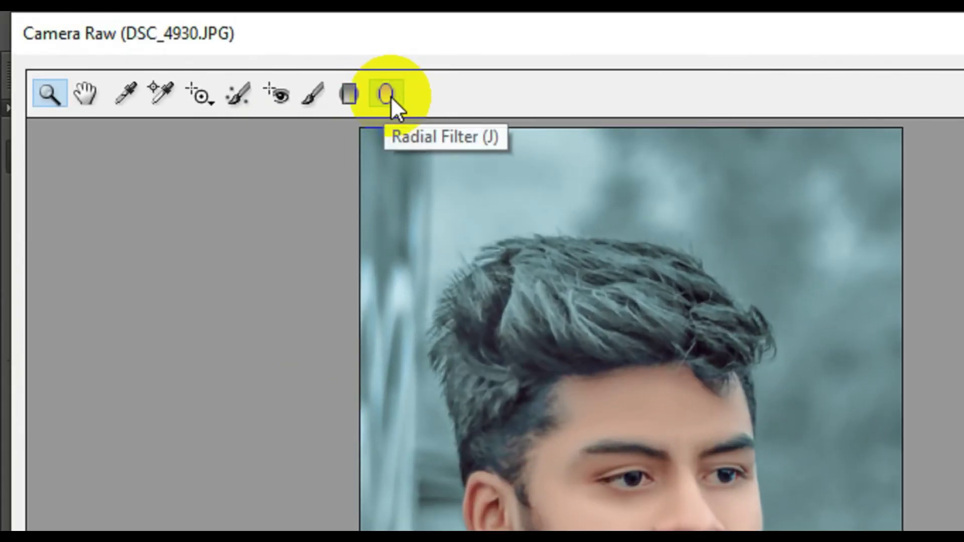
click(390, 96)
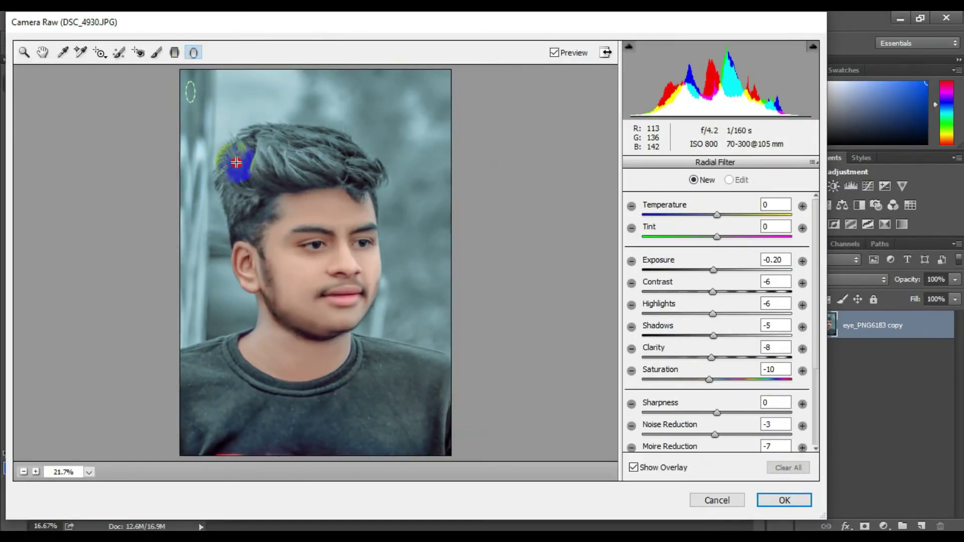
Draw a radial oval around the subject with Exposure -1.45
drag(236, 163, 314, 237)
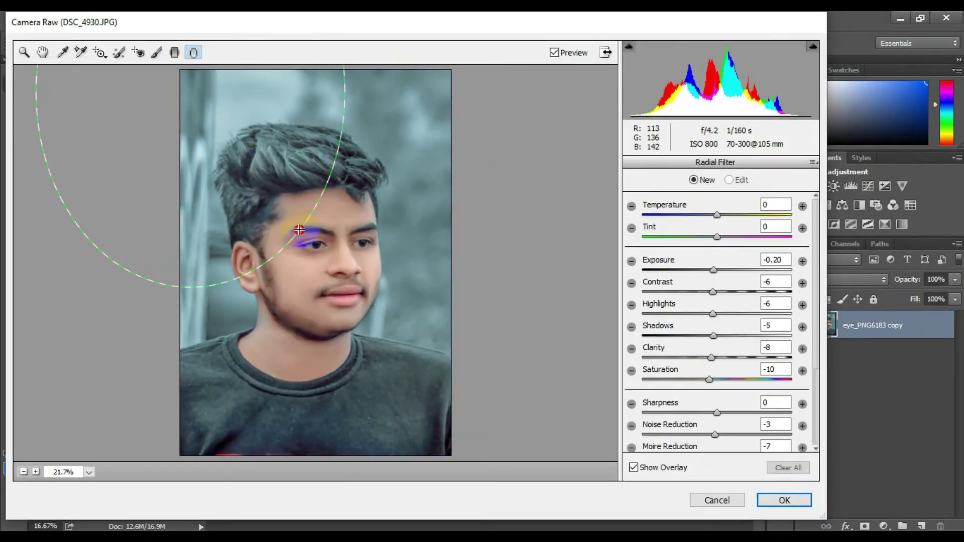
mouse_move(257, 184)
mouse_down()
mouse_move(211, 114)
mouse_move(289, 229)
mouse_up()
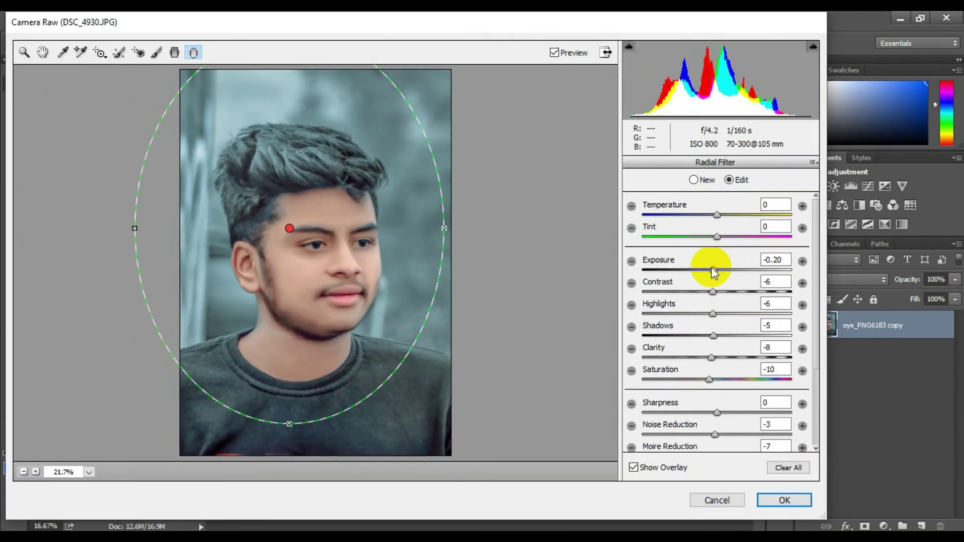
drag(714, 271, 689, 274)
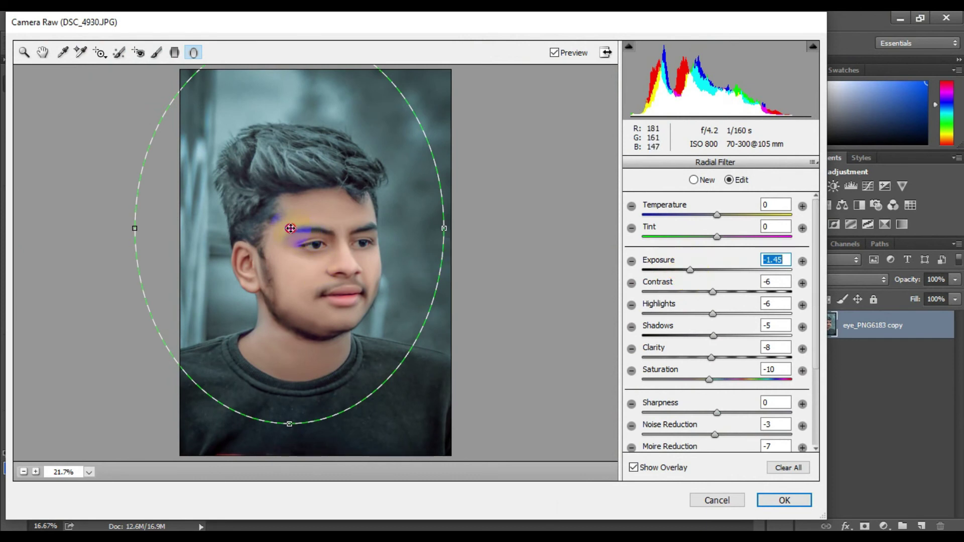
drag(290, 228, 296, 237)
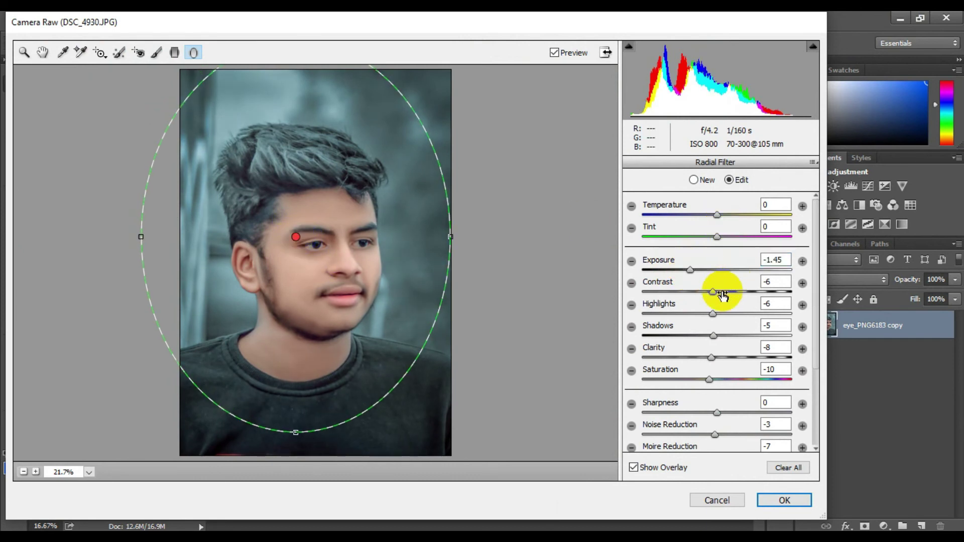
Lower Highlights, set Saturation +59, Sharpness down, Noise Reduction maxed, and apply the filter
mouse_move(699, 313)
mouse_down()
mouse_move(610, 314)
mouse_move(788, 308)
mouse_move(656, 317)
mouse_move(677, 319)
mouse_move(644, 334)
mouse_move(792, 329)
mouse_move(722, 335)
mouse_move(812, 354)
mouse_up()
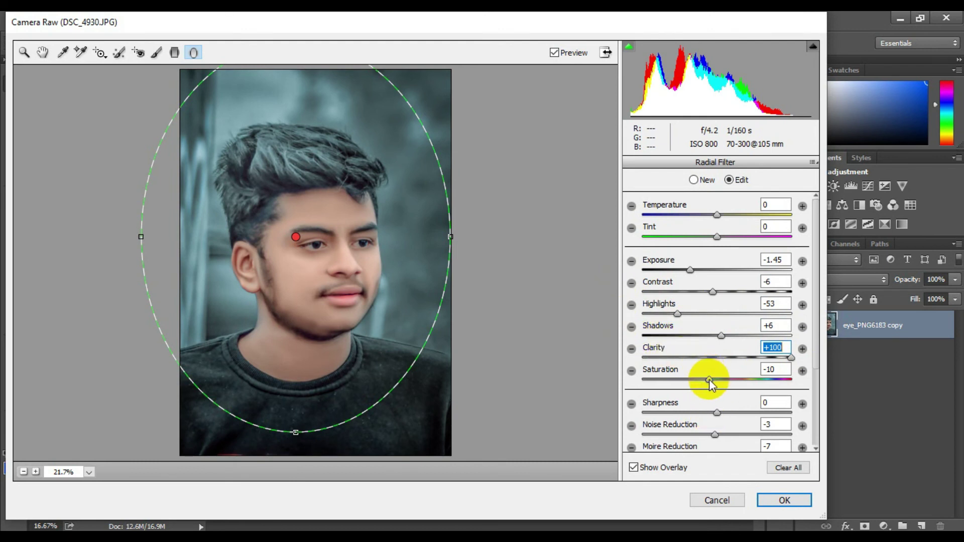
drag(709, 379, 793, 380)
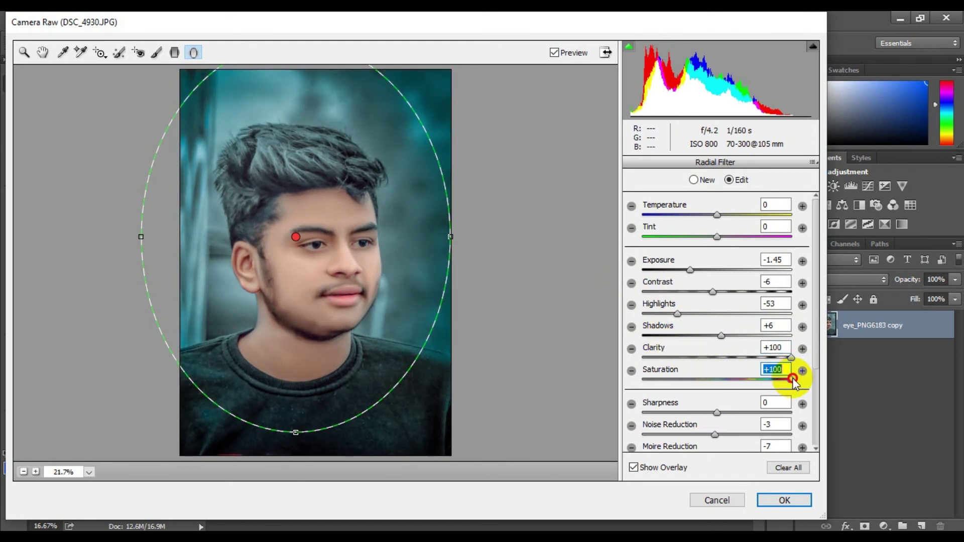
drag(801, 380, 759, 385)
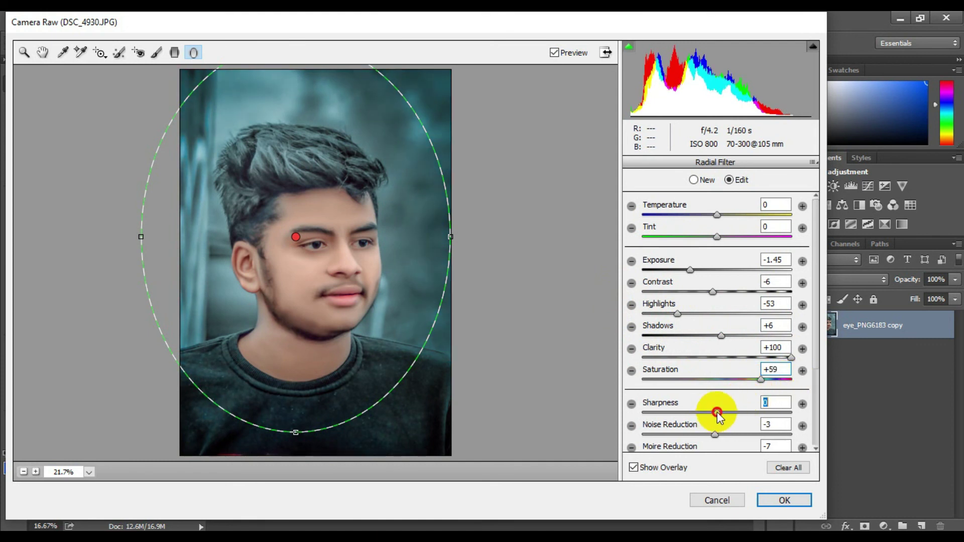
mouse_move(717, 411)
mouse_down()
mouse_move(654, 409)
mouse_move(807, 413)
mouse_move(593, 409)
mouse_up()
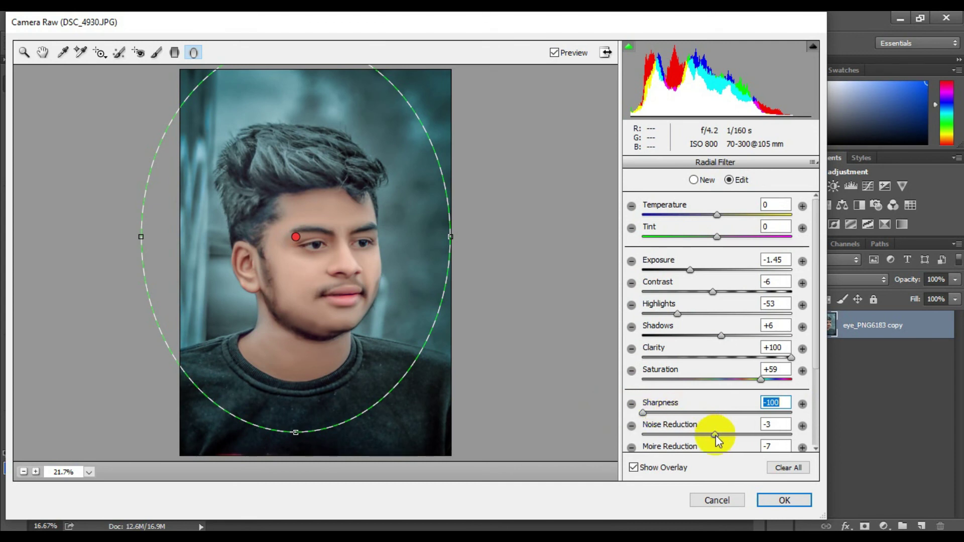
drag(716, 435, 800, 436)
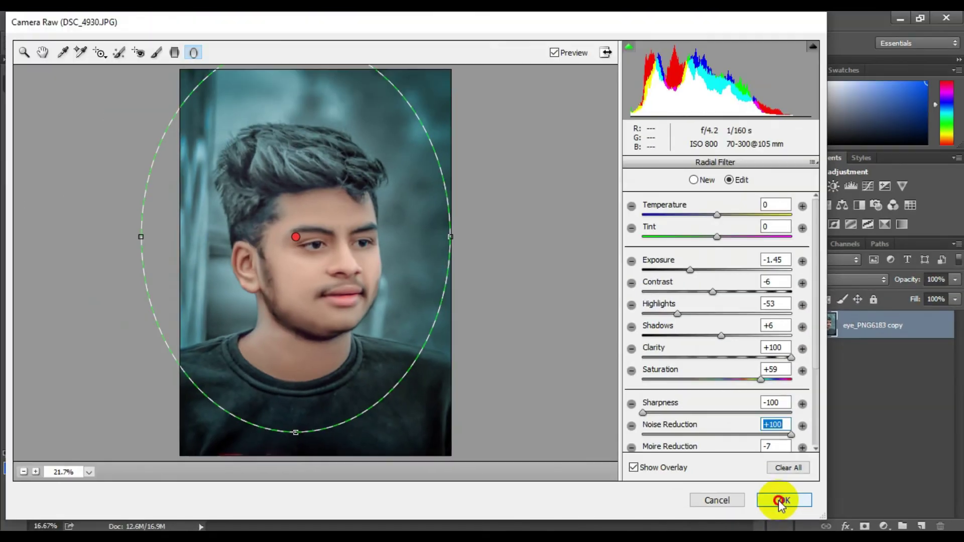
click(798, 505)
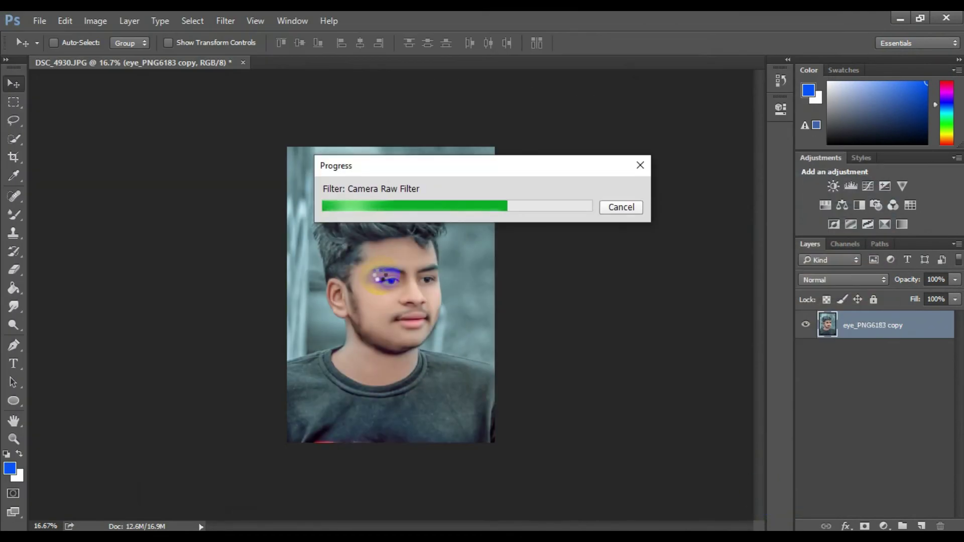
Zoom out and back in to review the finished vignetted teal portrait
scroll(380, 277, up, 2)
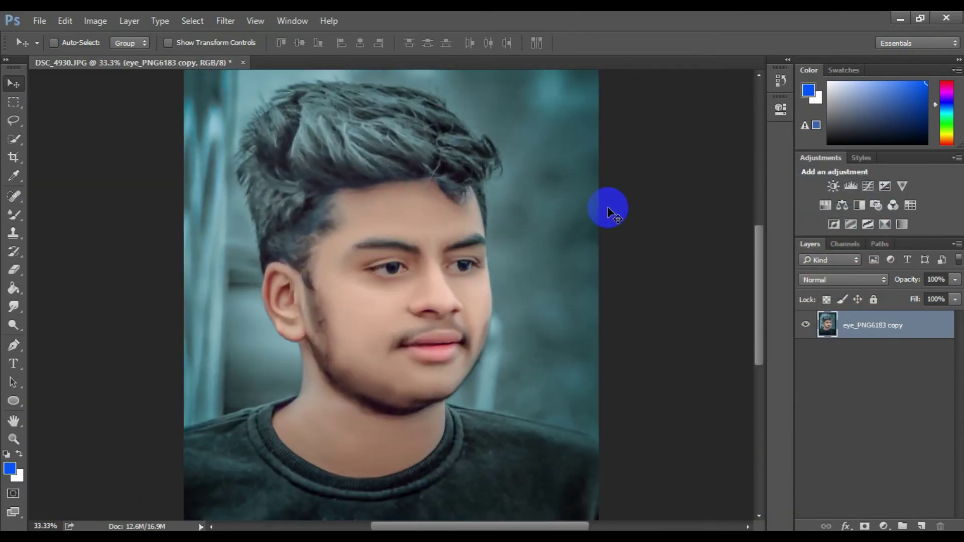
scroll(608, 211, down, 1)
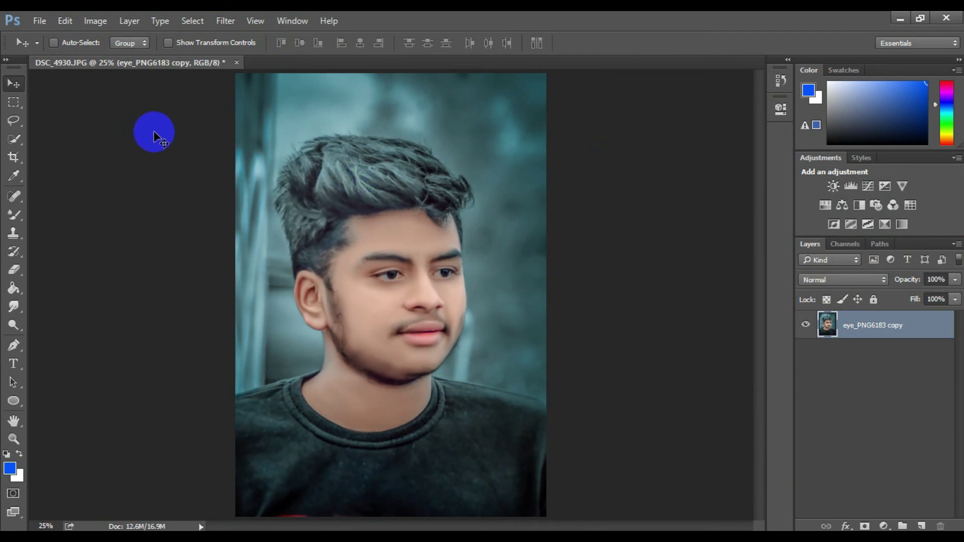